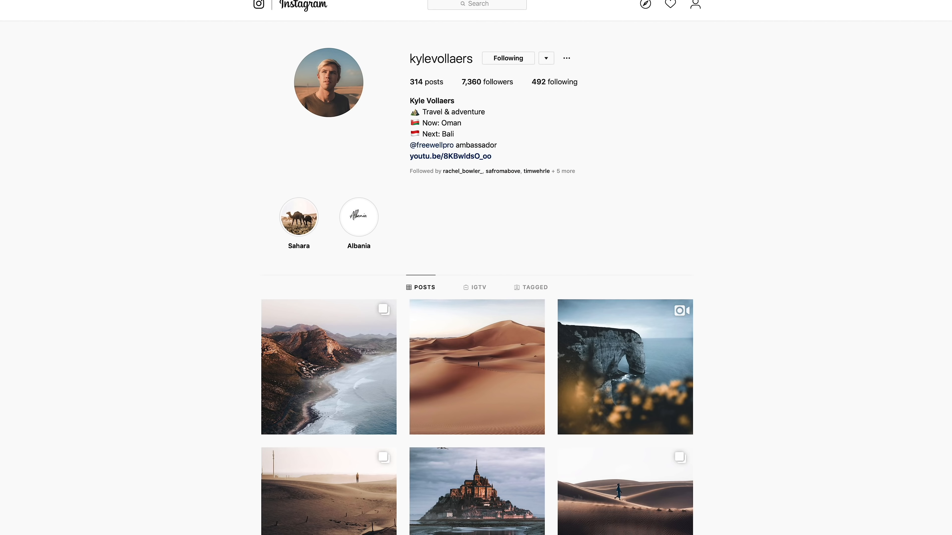
Look through the travel profile's photo grid and view the post of camels walking along a desert road
{"action": "scroll", "coordinate": [476, 268], "scroll_direction": "down", "scroll_amount": 10}
{"action": "scroll", "coordinate": [476, 267], "scroll_direction": "up", "scroll_amount": 10}
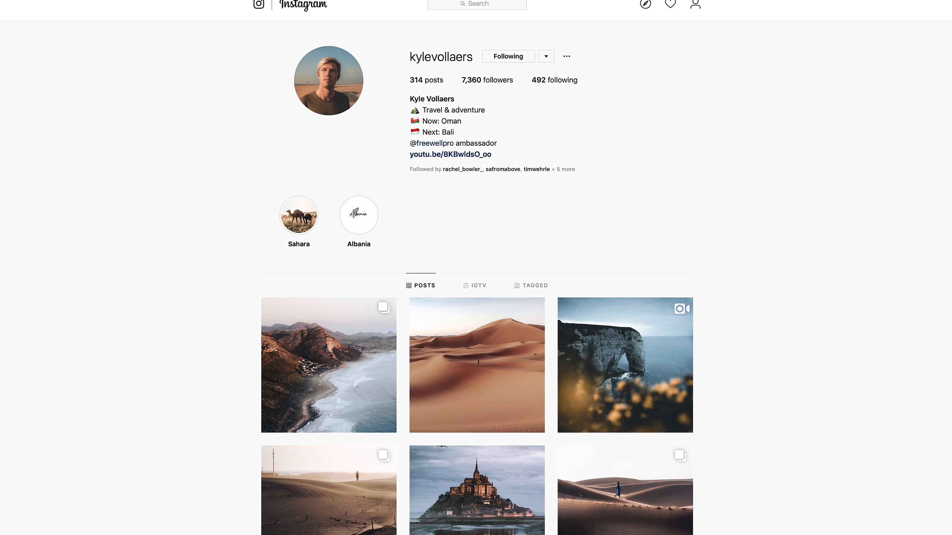
{"action": "scroll", "coordinate": [476, 268], "scroll_direction": "down", "scroll_amount": 6}
{"action": "scroll", "coordinate": [476, 268], "scroll_direction": "down", "scroll_amount": 5}
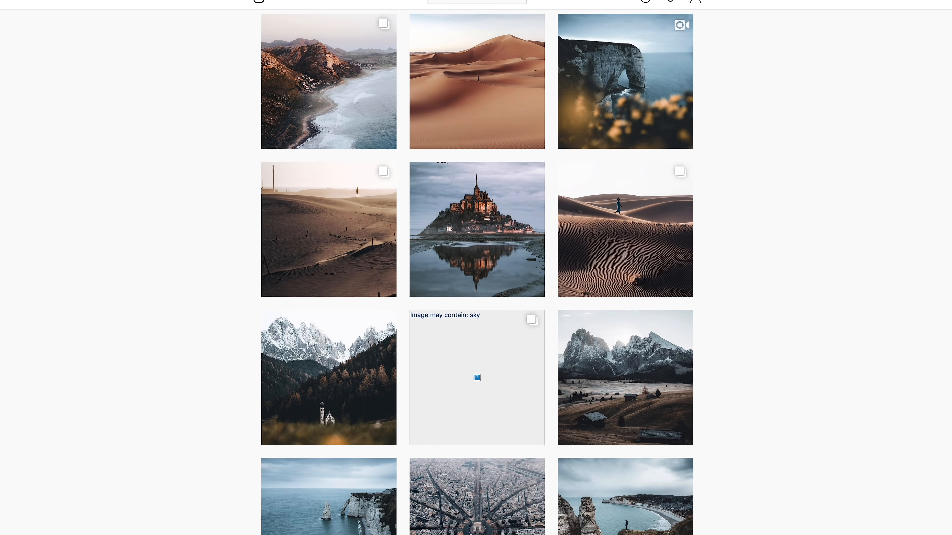
{"action": "scroll", "coordinate": [476, 268], "scroll_direction": "down", "scroll_amount": 4}
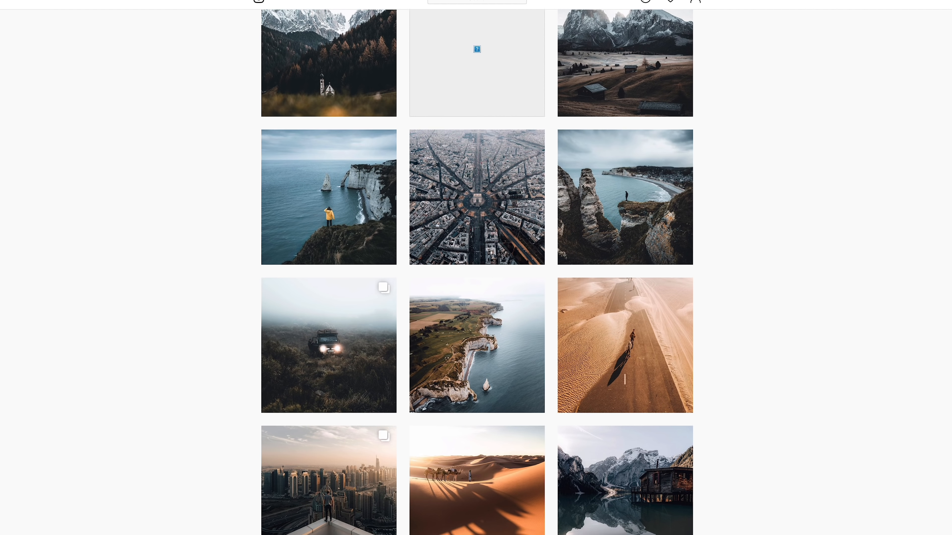
{"action": "scroll", "coordinate": [476, 267], "scroll_direction": "down", "scroll_amount": 7}
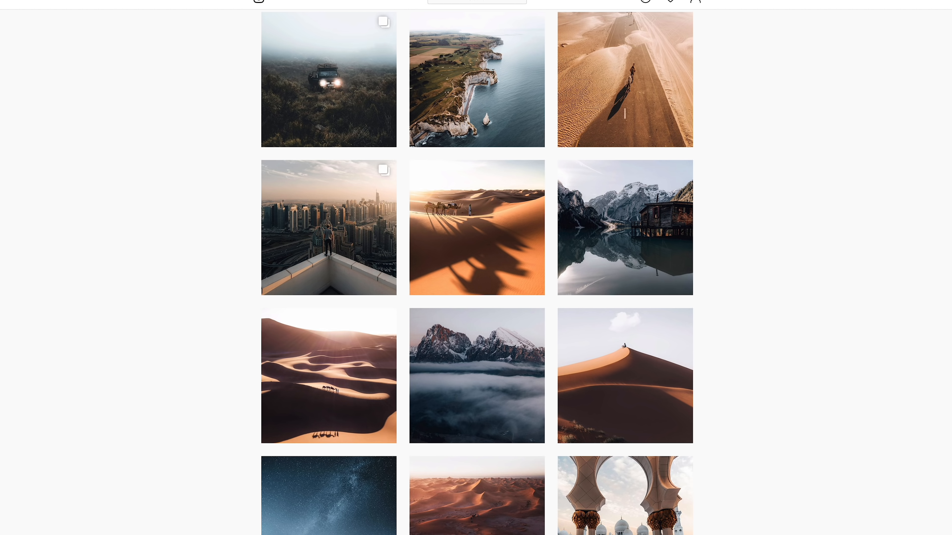
{"action": "scroll", "coordinate": [476, 267], "scroll_direction": "down", "scroll_amount": 14}
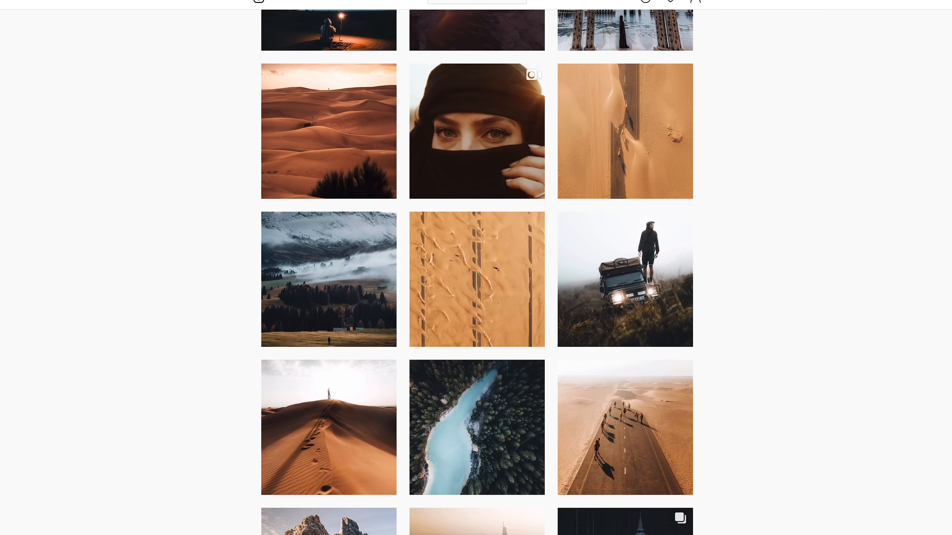
{"action": "scroll", "coordinate": [656, 364], "scroll_direction": "down", "scroll_amount": 2}
{"action": "left_click", "coordinate": [655, 362]}
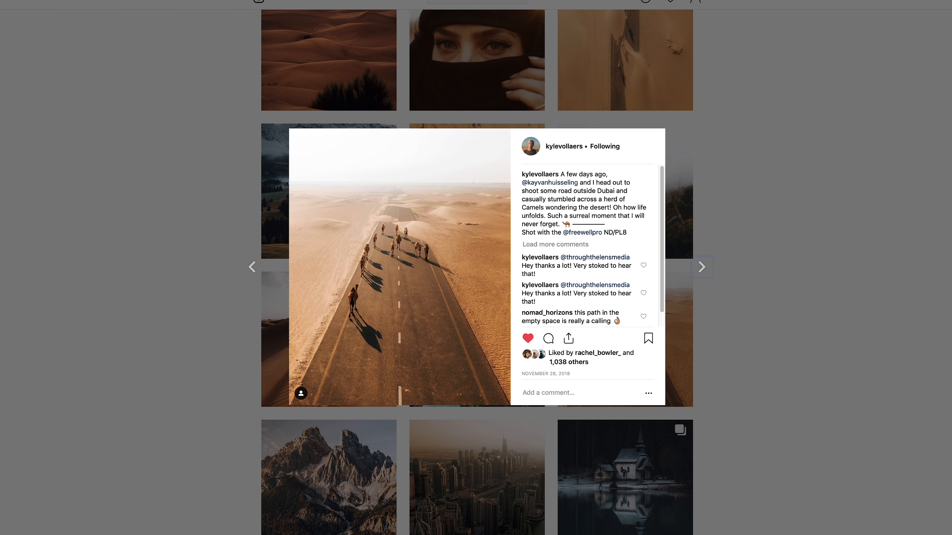
{"action": "left_click", "coordinate": [950, 2]}
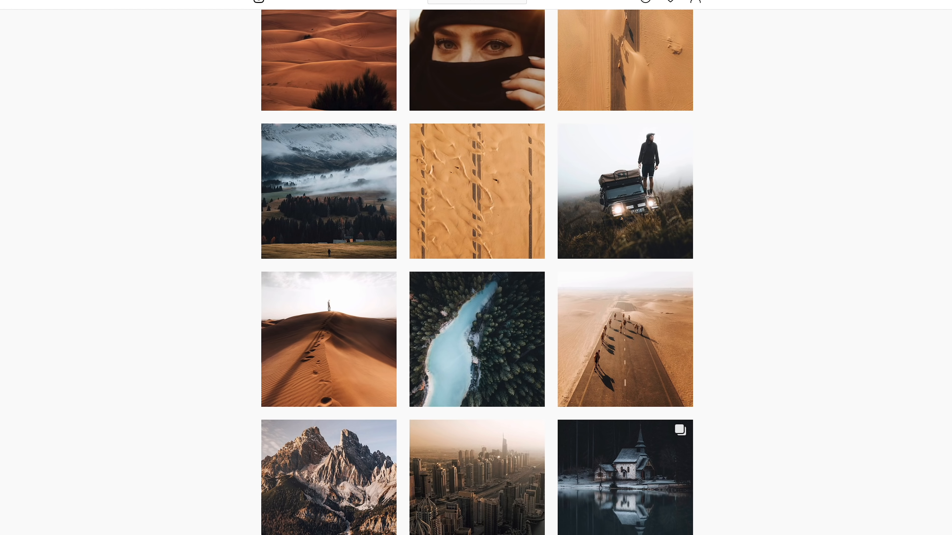
{"action": "scroll", "coordinate": [476, 272], "scroll_direction": "up", "scroll_amount": 6}
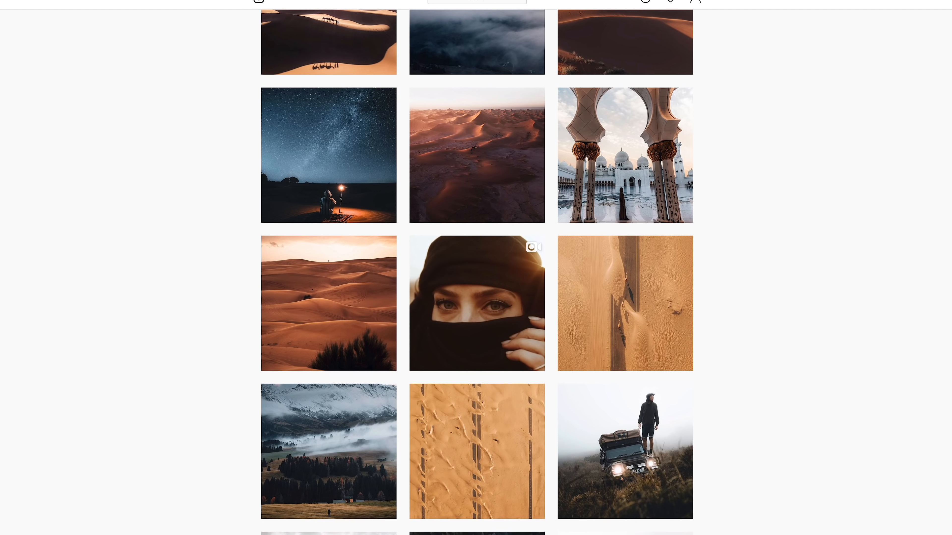
{"action": "scroll", "coordinate": [476, 273], "scroll_direction": "up", "scroll_amount": 4}
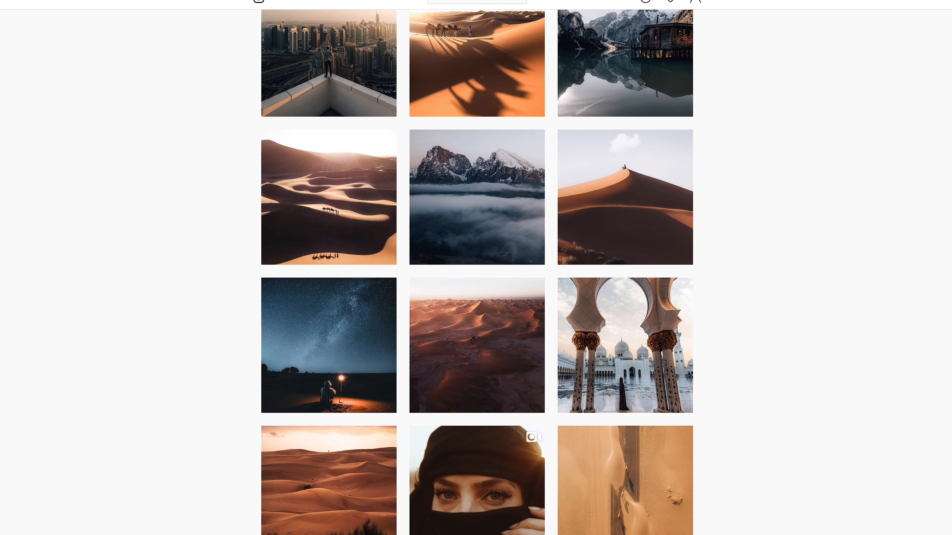
{"action": "scroll", "coordinate": [363, 101], "scroll_direction": "up", "scroll_amount": 15}
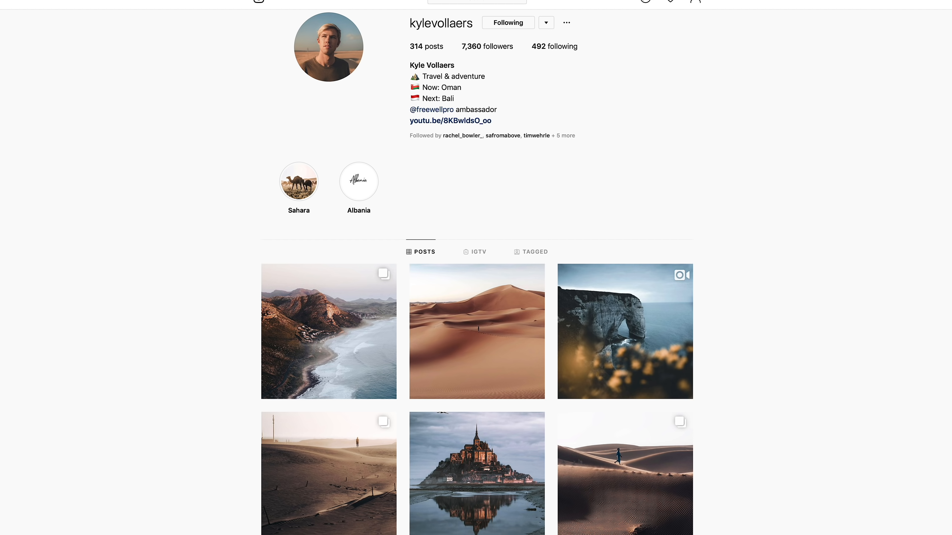
{"action": "scroll", "coordinate": [363, 101], "scroll_direction": "up", "scroll_amount": 1}
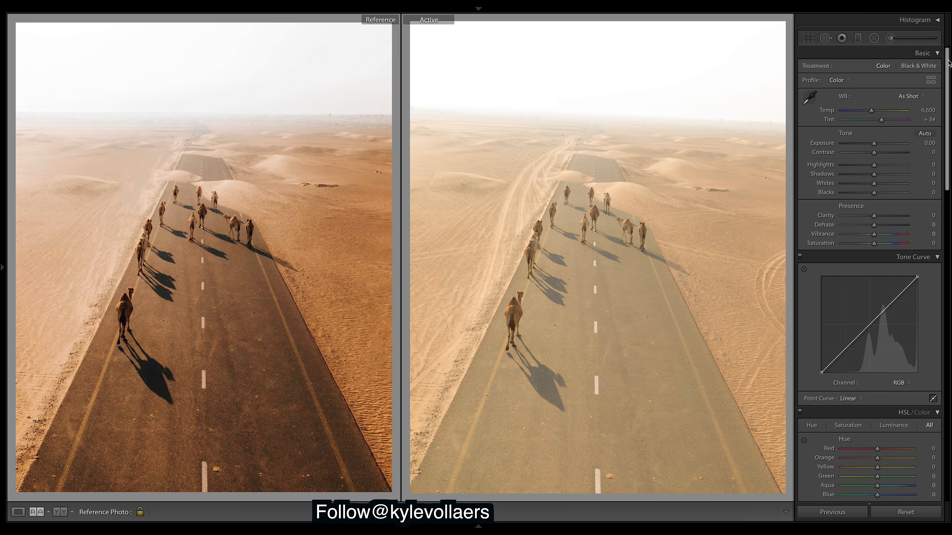
Set the active camel photo's Horizontal transform to +26 to straighten the road's perspective
{"action": "left_click_drag", "start_coordinate": [948, 61], "coordinate": [950, 84]}
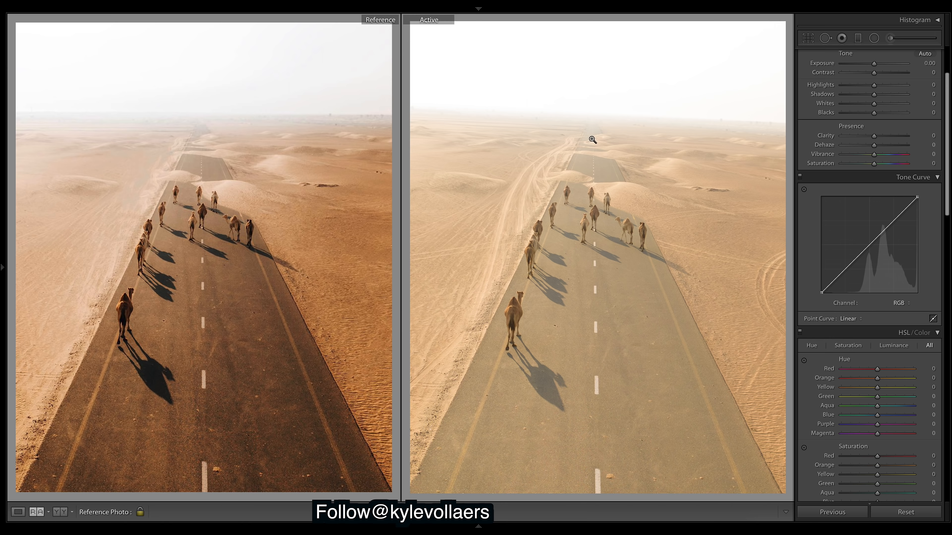
{"action": "scroll", "coordinate": [944, 92], "scroll_direction": "down", "scroll_amount": 10}
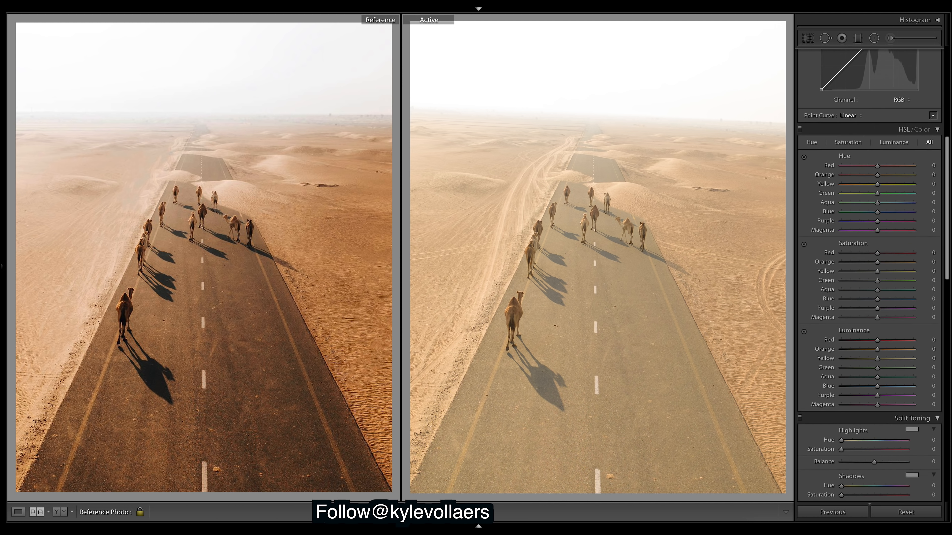
{"action": "scroll", "coordinate": [869, 276], "scroll_direction": "down", "scroll_amount": 15}
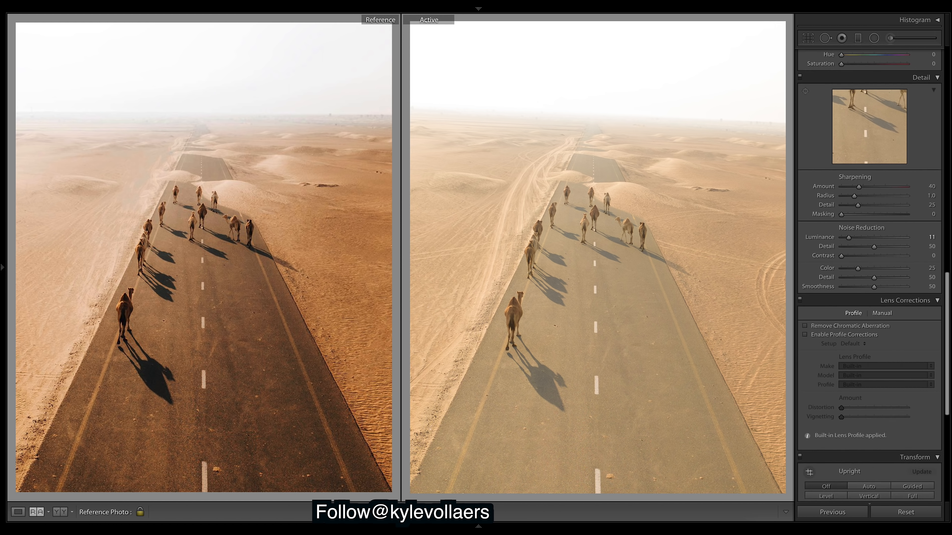
{"action": "left_click_drag", "start_coordinate": [874, 324], "coordinate": [881, 324]}
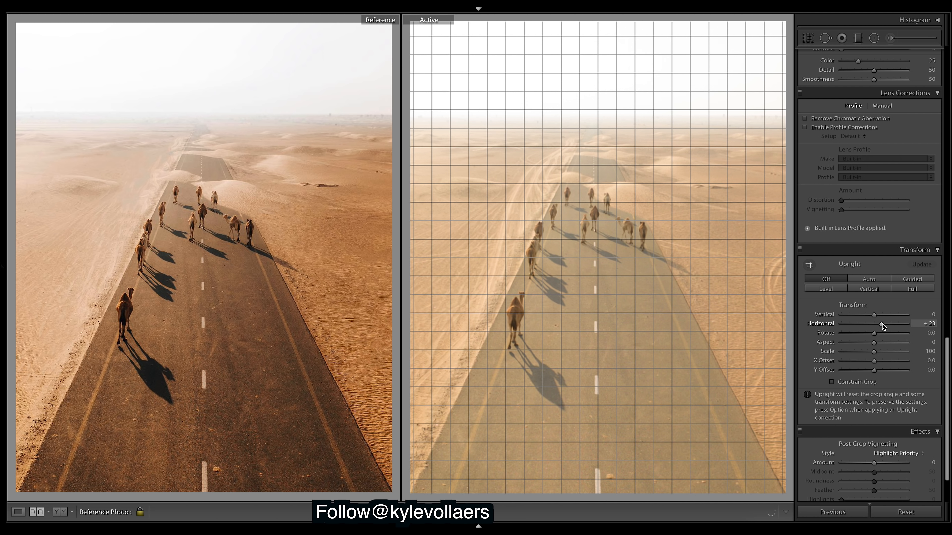
{"action": "left_click_drag", "start_coordinate": [881, 324], "coordinate": [883, 323]}
{"action": "left_click_drag", "start_coordinate": [882, 324], "coordinate": [883, 324]}
Set the active photo's Contrast to +32, Exposure to −1.75, Shadows to +100 and Highlights to −100
{"action": "scroll", "coordinate": [885, 238], "scroll_direction": "up", "scroll_amount": 10}
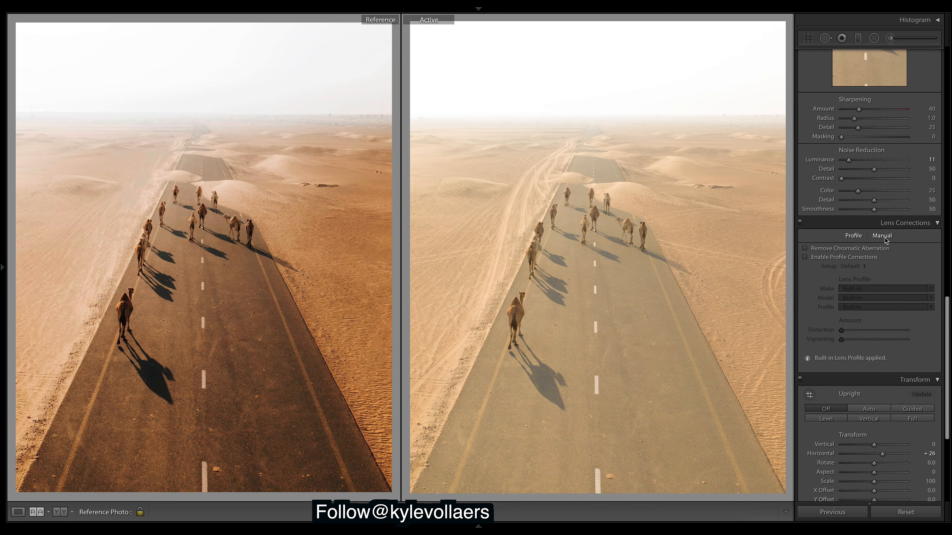
{"action": "scroll", "coordinate": [884, 238], "scroll_direction": "up", "scroll_amount": 15}
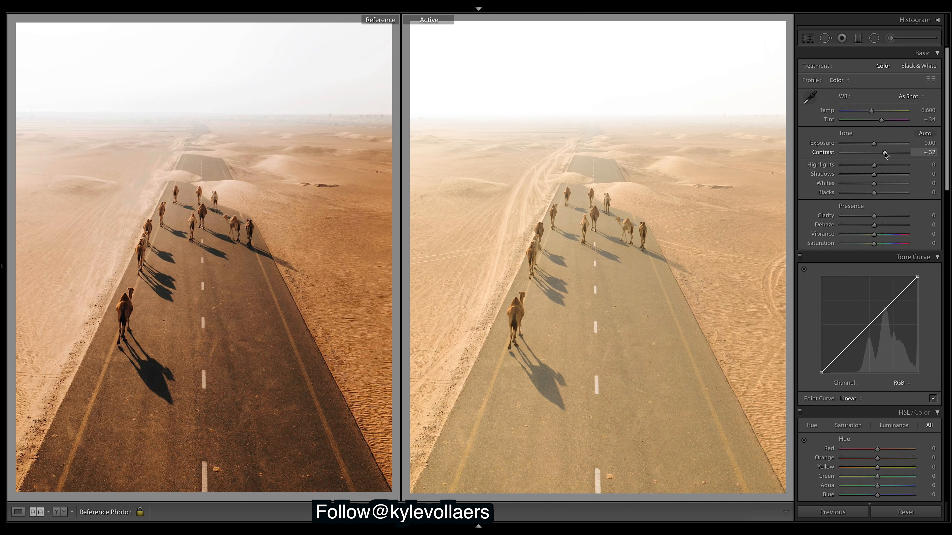
{"action": "left_click_drag", "start_coordinate": [873, 143], "coordinate": [862, 144]}
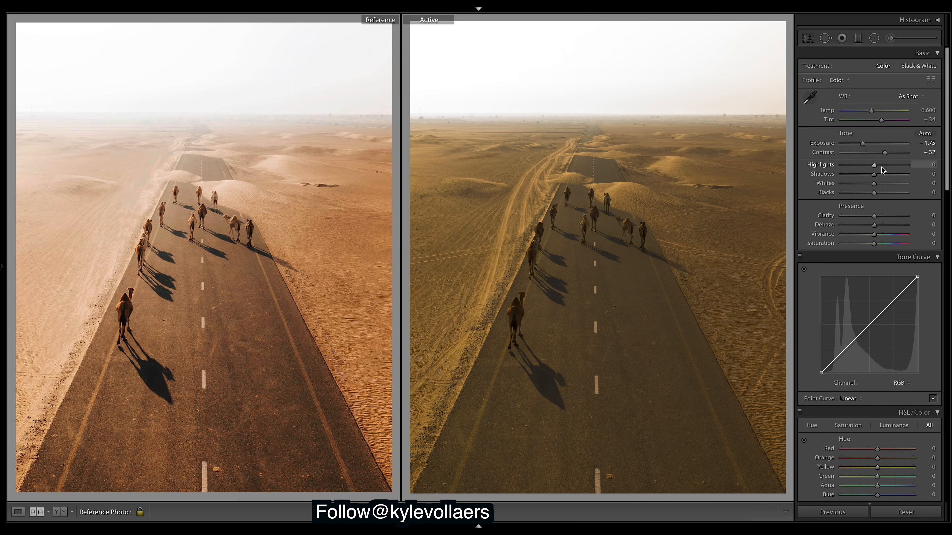
{"action": "left_click_drag", "start_coordinate": [874, 174], "coordinate": [908, 175]}
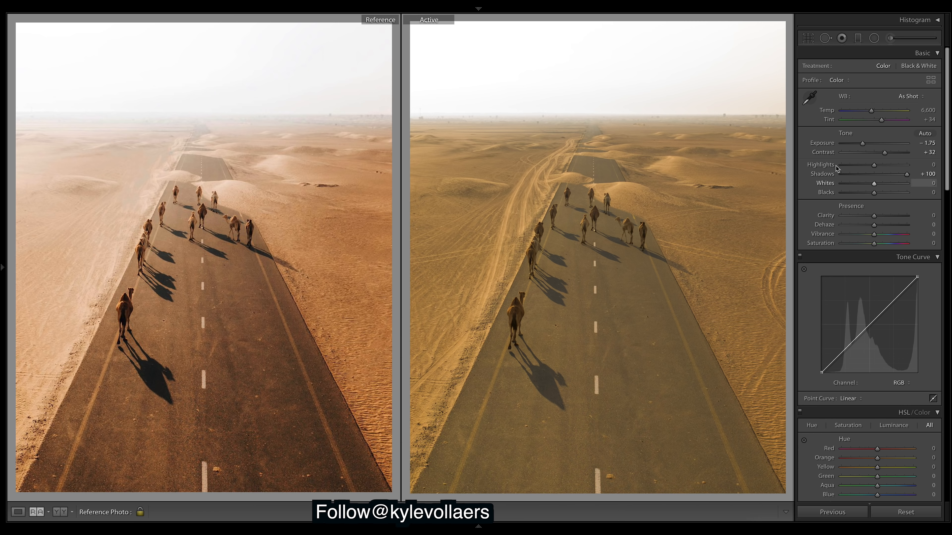
{"action": "left_click_drag", "start_coordinate": [874, 168], "coordinate": [827, 170]}
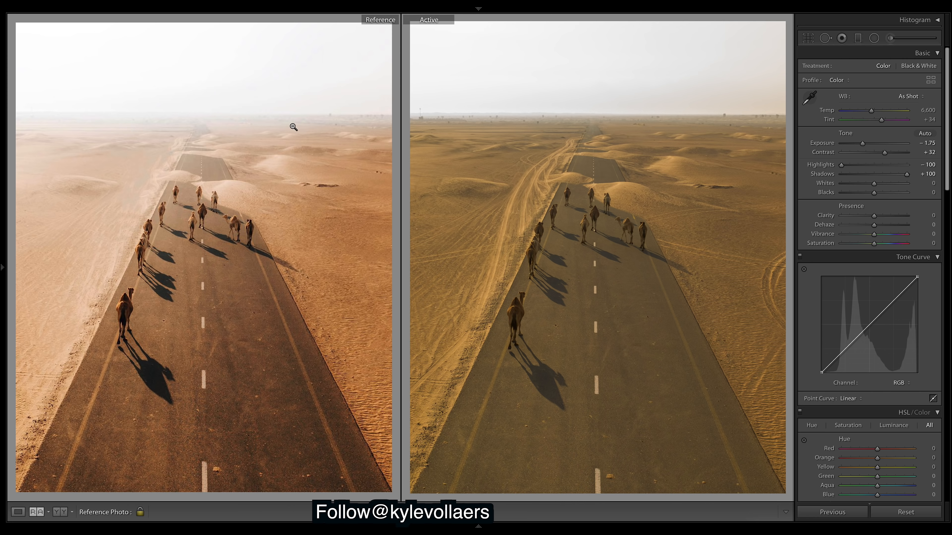
Try Highlights at +63 and +10 to compare the sky and horizon, restoring −100
{"action": "left_click_drag", "start_coordinate": [861, 163], "coordinate": [895, 167]}
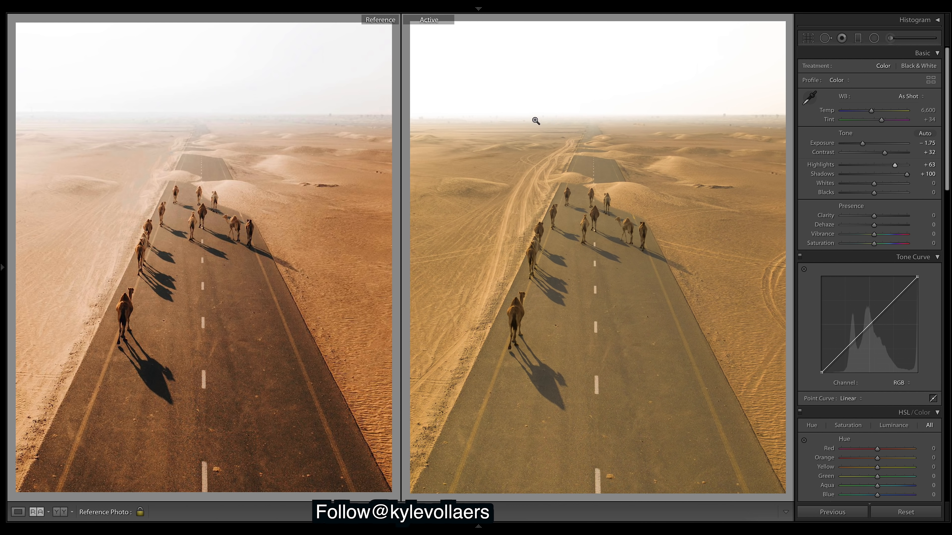
{"action": "left_click_drag", "start_coordinate": [895, 165], "coordinate": [839, 165]}
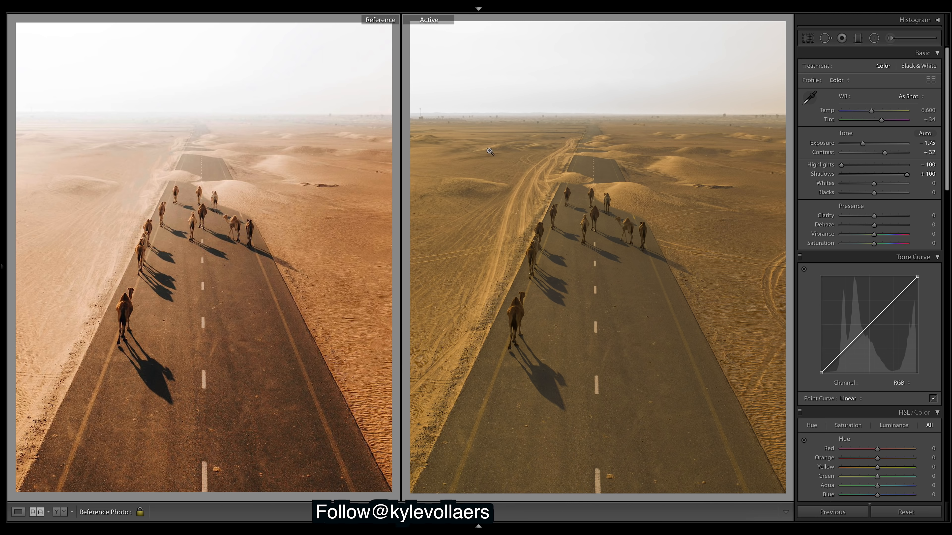
{"action": "left_click", "coordinate": [877, 164]}
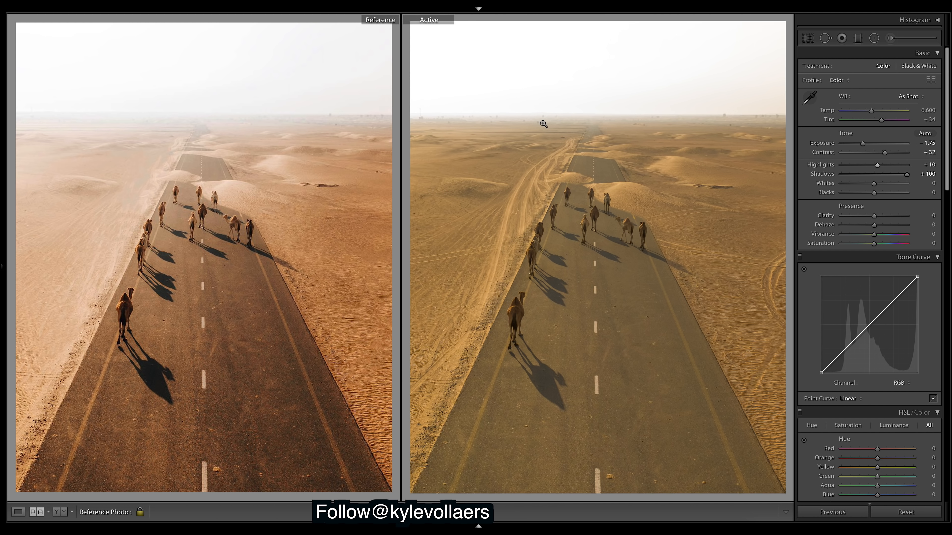
{"action": "left_click_drag", "start_coordinate": [841, 168], "coordinate": [826, 167]}
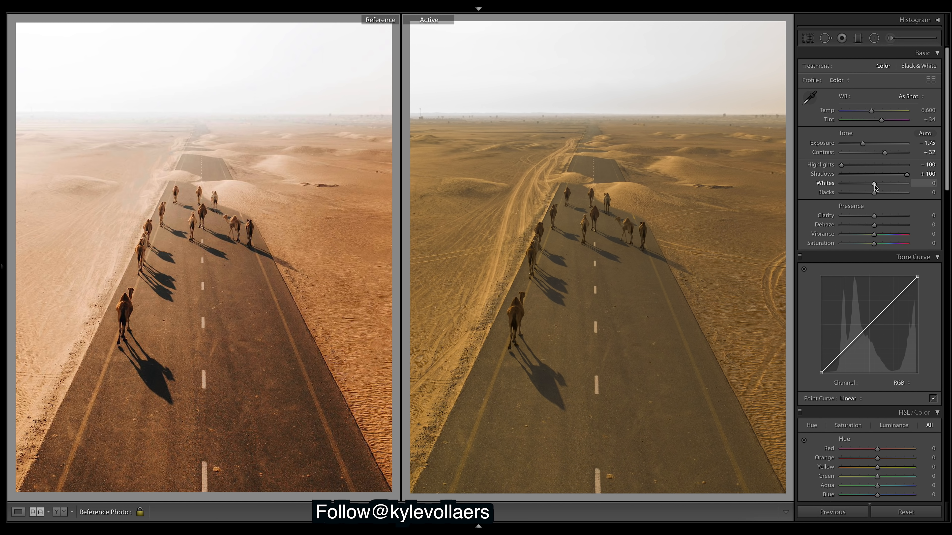
Set Whites to −13 and Blacks to −3, and reduce Clarity to −40 and Saturation to −5
{"action": "left_click_drag", "start_coordinate": [874, 185], "coordinate": [868, 185]}
{"action": "left_click_drag", "start_coordinate": [870, 183], "coordinate": [871, 194]}
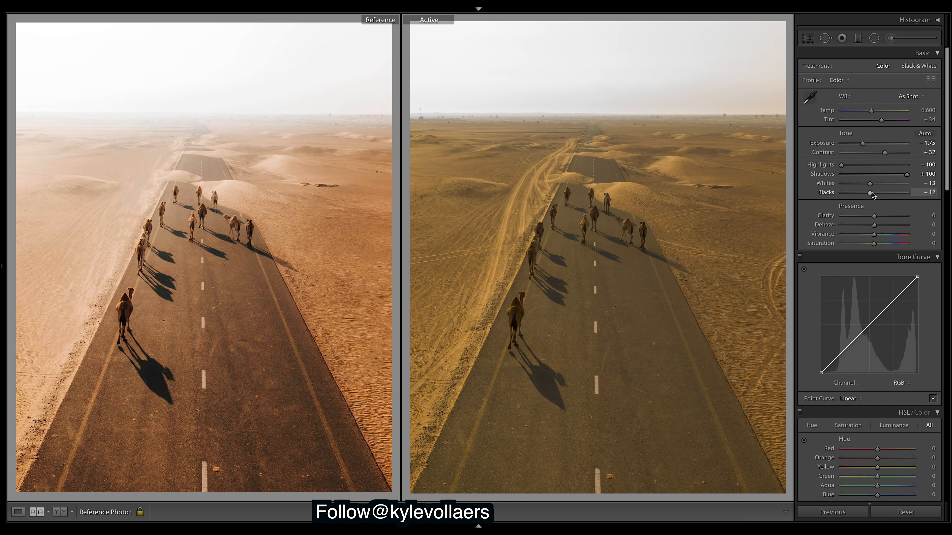
{"action": "left_click_drag", "start_coordinate": [873, 192], "coordinate": [874, 193]}
{"action": "scroll", "coordinate": [907, 340], "scroll_direction": "down", "scroll_amount": 2}
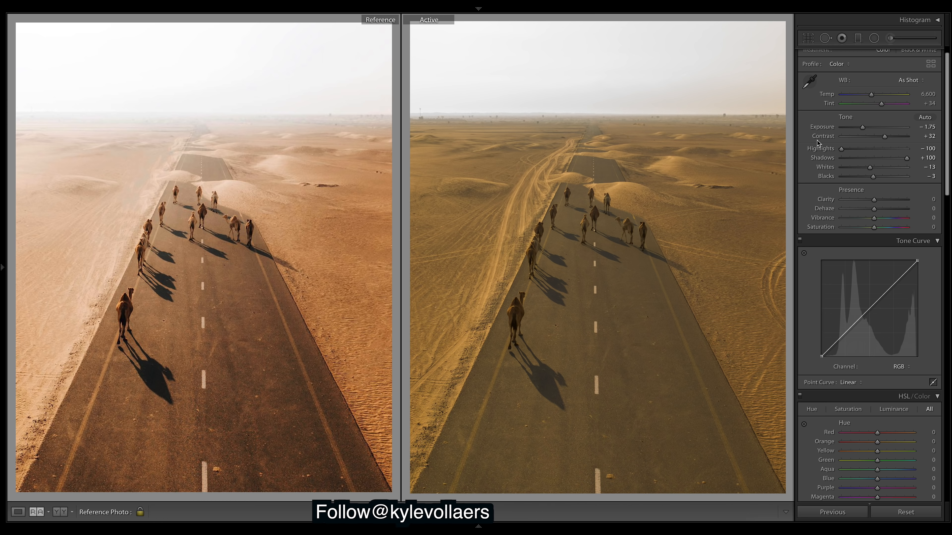
{"action": "left_click", "coordinate": [861, 200]}
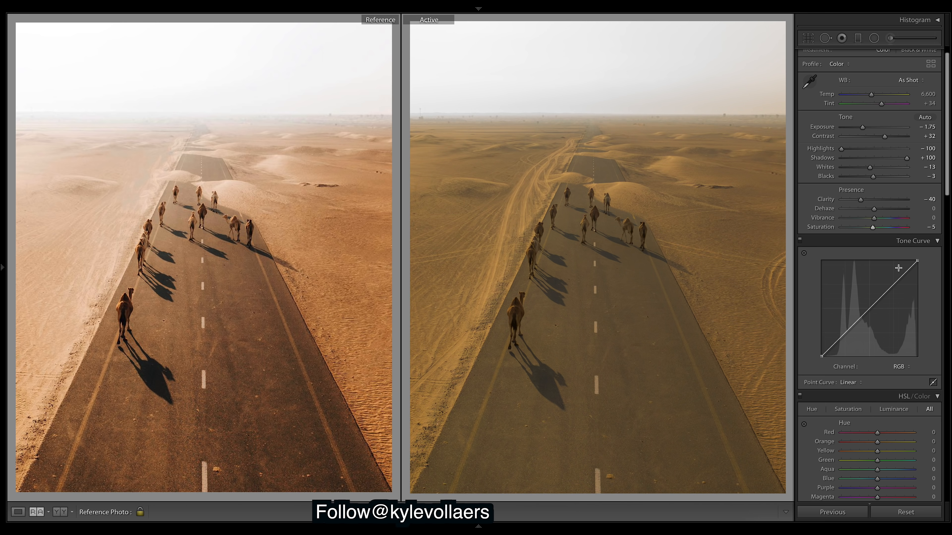
Shape the Red channel's tone curve into an S-curve, lowering the shadows, keeping the midpoint near the diagonal and raising the highlights
{"action": "scroll", "coordinate": [898, 271], "scroll_direction": "down", "scroll_amount": 2}
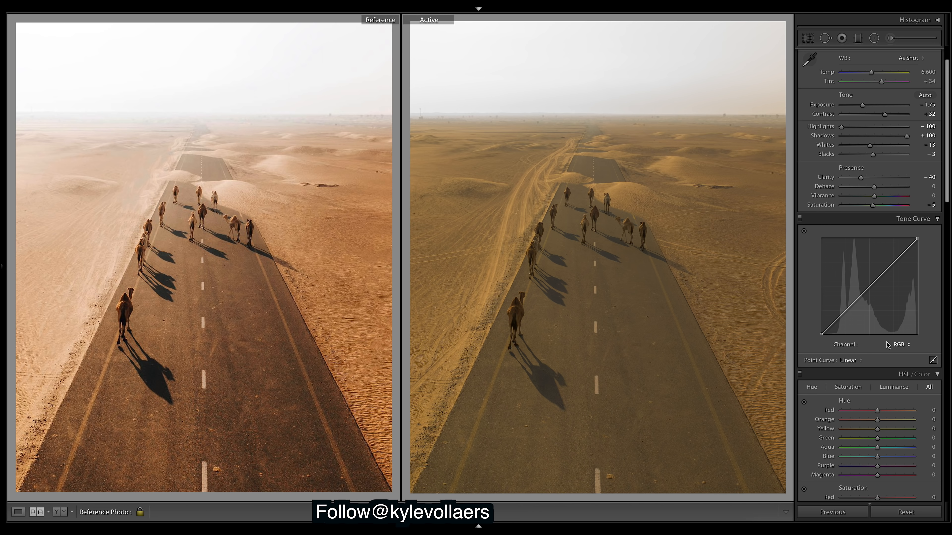
{"action": "left_click", "coordinate": [898, 344]}
{"action": "left_click", "coordinate": [896, 351]}
{"action": "left_click_drag", "start_coordinate": [838, 317], "coordinate": [838, 328]}
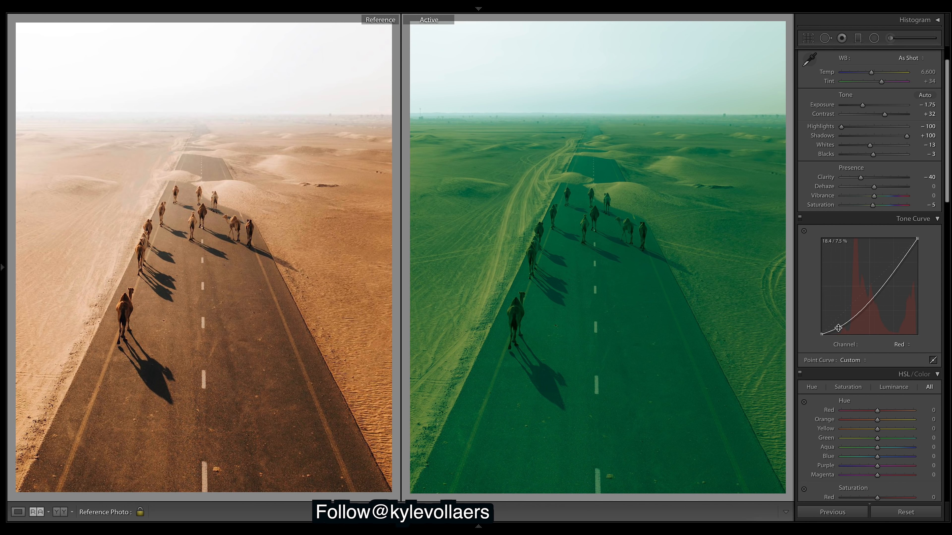
{"action": "left_click_drag", "start_coordinate": [901, 296], "coordinate": [865, 290]}
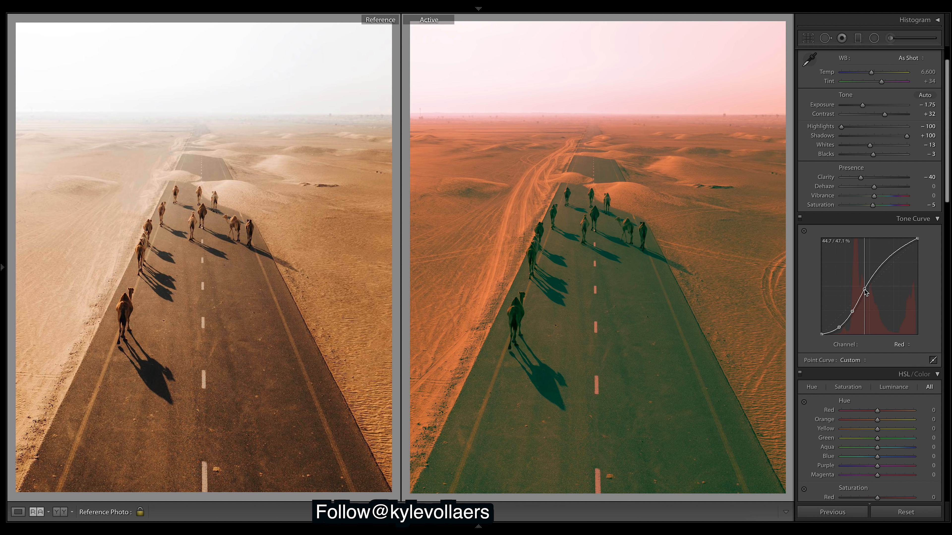
{"action": "left_click", "coordinate": [889, 259]}
{"action": "left_click_drag", "start_coordinate": [890, 261], "coordinate": [890, 260]}
Shape the Green channel's tone curve into an S-curve with lowered shadows and the highlight point at about 70/79%
{"action": "left_click", "coordinate": [901, 344]}
{"action": "left_click", "coordinate": [901, 353]}
{"action": "left_click_drag", "start_coordinate": [839, 316], "coordinate": [889, 258]}
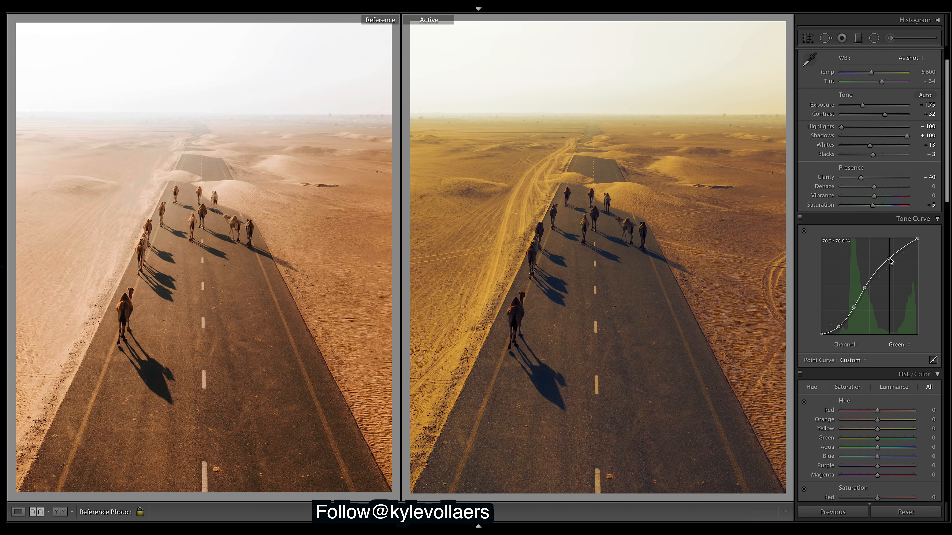
Shape the Blue channel's tone curve into an S-curve with lowered shadows and the highlight point at about 72/82%
{"action": "left_click", "coordinate": [906, 342]}
{"action": "left_click_drag", "start_coordinate": [835, 320], "coordinate": [836, 328]}
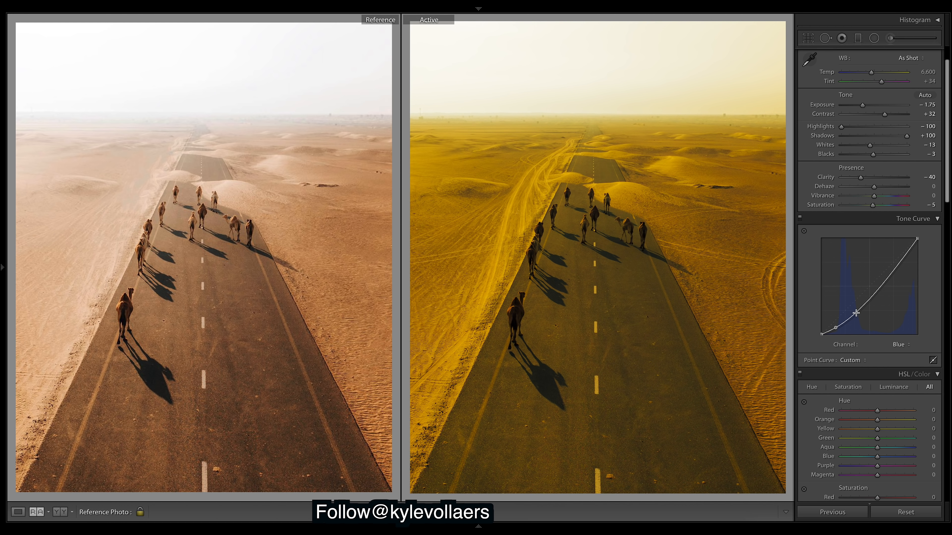
{"action": "left_click_drag", "start_coordinate": [865, 296], "coordinate": [864, 288]}
{"action": "left_click", "coordinate": [889, 259]}
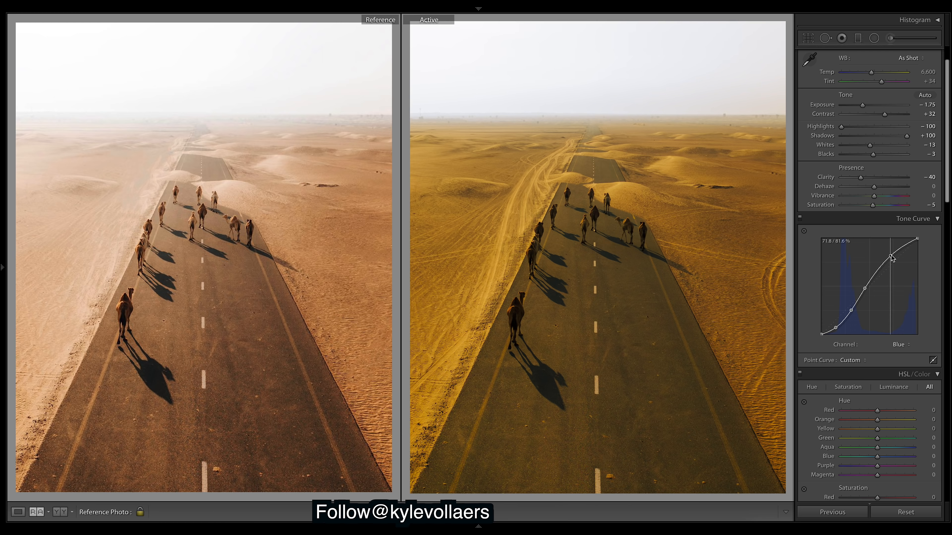
Shape the RGB tone curve with a lifted black point, a centred midtone point and a highlight point at about 73/76%
{"action": "left_click", "coordinate": [903, 344]}
{"action": "left_click", "coordinate": [901, 319]}
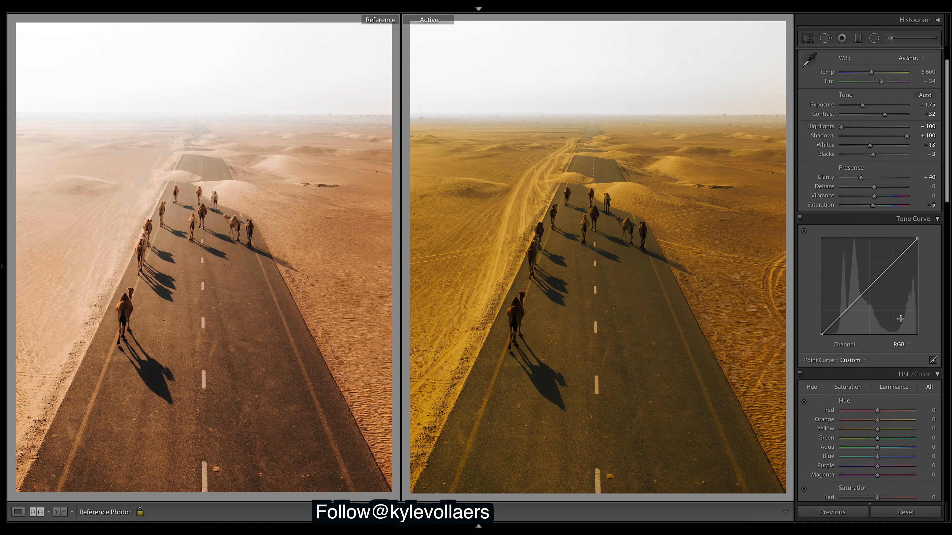
{"action": "left_click_drag", "start_coordinate": [820, 335], "coordinate": [841, 306]}
{"action": "left_click", "coordinate": [843, 301]}
{"action": "left_click", "coordinate": [869, 277]}
{"action": "left_click_drag", "start_coordinate": [869, 276], "coordinate": [869, 278]}
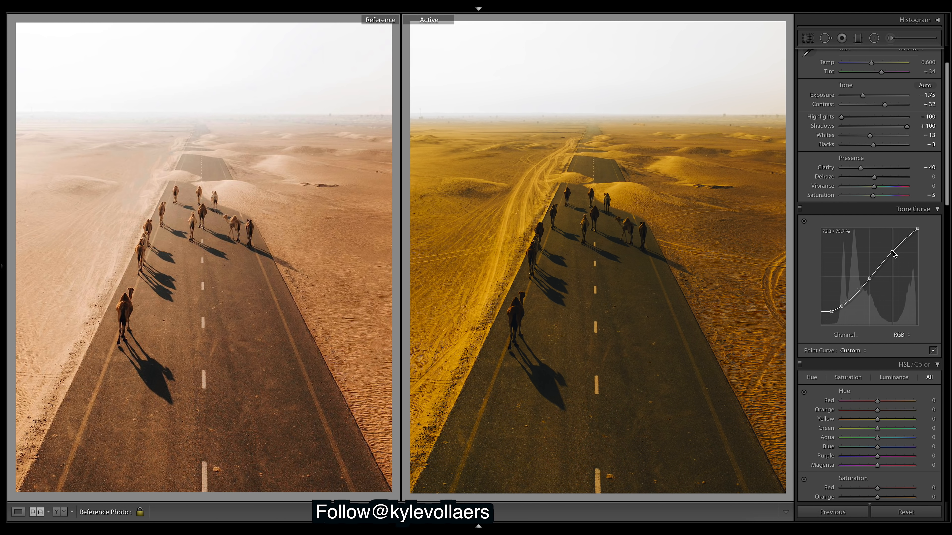
In HSL, set Yellow to hue -36, saturation -38 and luminance +57, and set the Orange luminance to +61
{"action": "left_click", "coordinate": [892, 255]}
{"action": "left_click", "coordinate": [901, 335]}
{"action": "left_click", "coordinate": [901, 342]}
{"action": "left_click_drag", "start_coordinate": [899, 419], "coordinate": [864, 419]}
{"action": "scroll", "coordinate": [864, 422], "scroll_direction": "down", "scroll_amount": 4}
{"action": "left_click_drag", "start_coordinate": [877, 362], "coordinate": [863, 361]}
{"action": "left_click_drag", "start_coordinate": [895, 449], "coordinate": [897, 449]}
{"action": "left_click_drag", "start_coordinate": [897, 439], "coordinate": [899, 439]}
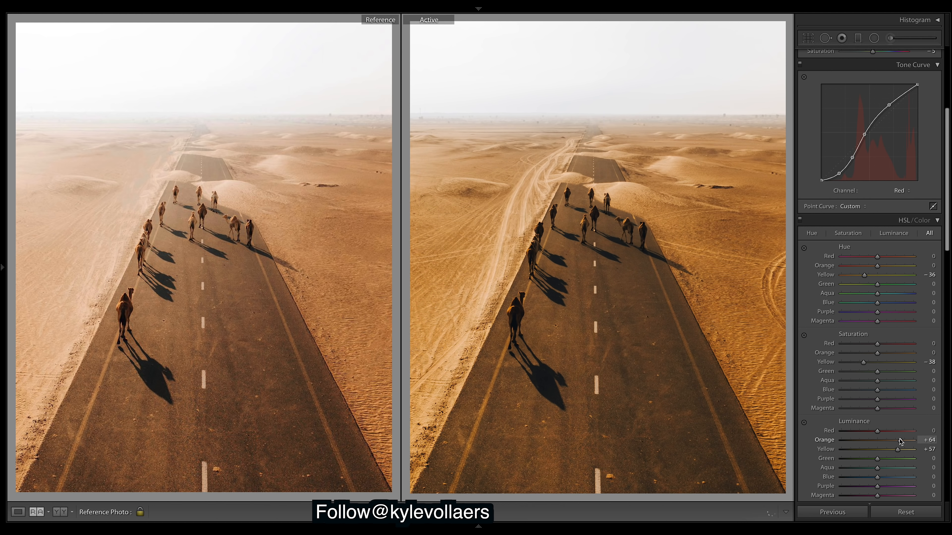
Show the tone curve's RGB channel again and compare the photo with the HSL adjustments off and on
{"action": "scroll", "coordinate": [899, 338], "scroll_direction": "up", "scroll_amount": 5}
{"action": "left_click", "coordinate": [901, 317]}
{"action": "left_click", "coordinate": [901, 310]}
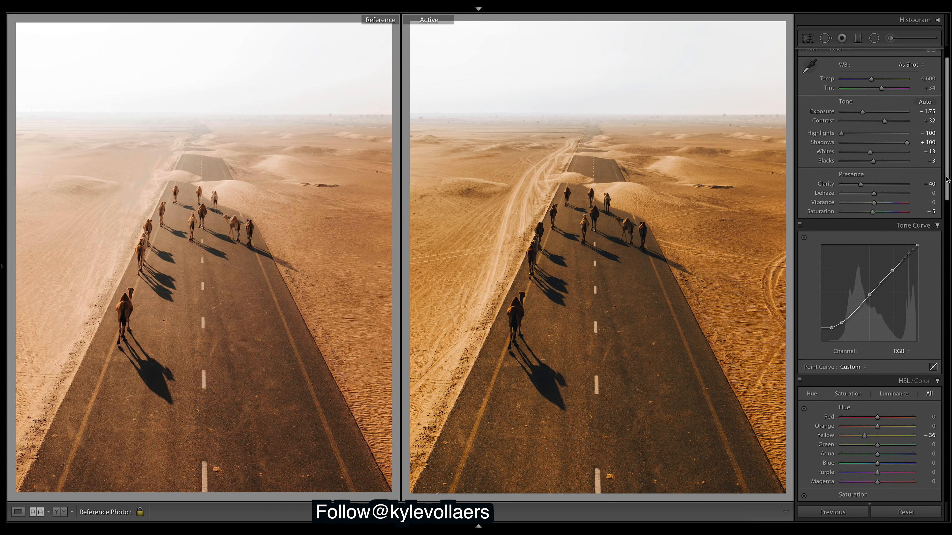
{"action": "scroll", "coordinate": [923, 208], "scroll_direction": "down", "scroll_amount": 3}
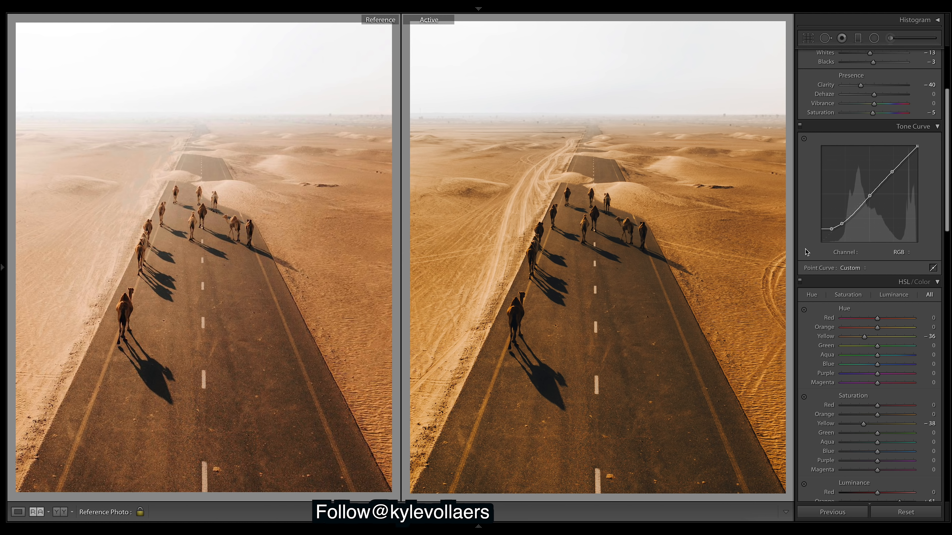
{"action": "left_click", "coordinate": [800, 281]}
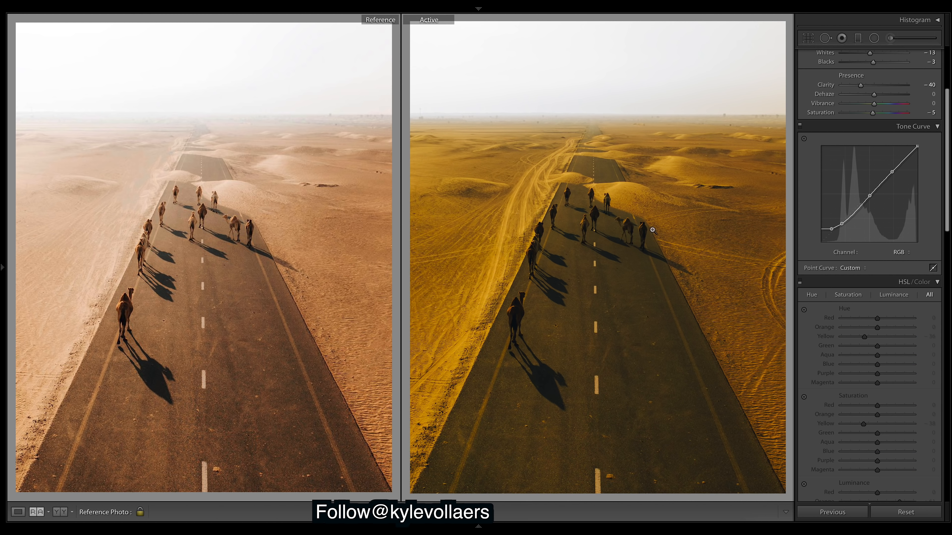
{"action": "left_click", "coordinate": [800, 282]}
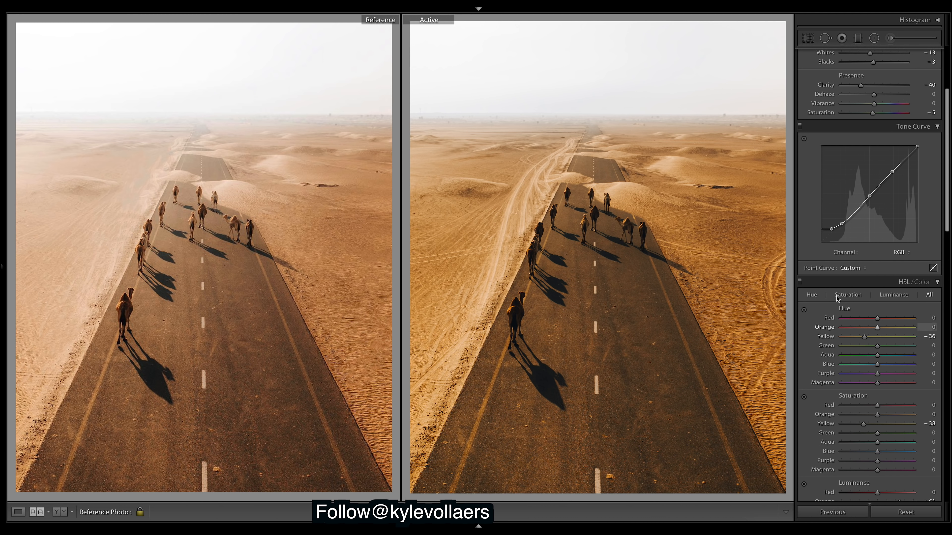
Try a Yellow hue of -43, undo it, and raise the Yellow luminance to +74
{"action": "mouse_move", "coordinate": [864, 337]}
{"action": "left_mouse_down"}
{"action": "mouse_move", "coordinate": [894, 345]}
{"action": "mouse_move", "coordinate": [843, 337]}
{"action": "mouse_move", "coordinate": [860, 339]}
{"action": "left_mouse_up"}
{"action": "key", "text": "ctrl+z"}
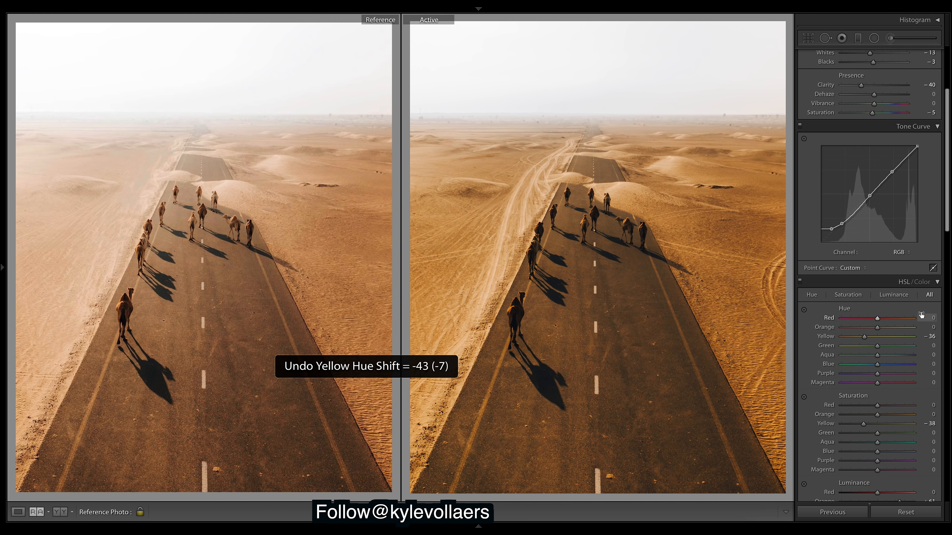
{"action": "left_click_drag", "start_coordinate": [948, 208], "coordinate": [948, 238]}
{"action": "mouse_move", "coordinate": [891, 421]}
{"action": "left_mouse_down"}
{"action": "mouse_move", "coordinate": [856, 420]}
{"action": "mouse_move", "coordinate": [914, 419]}
{"action": "mouse_move", "coordinate": [904, 419]}
{"action": "left_mouse_up"}
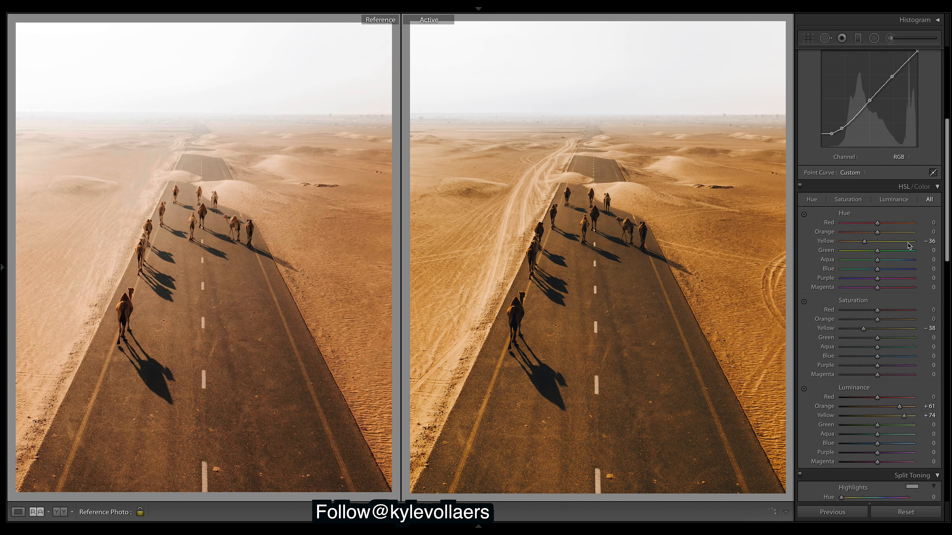
With HSL disabled, compare the photo with the tone curve off and on, testing Saturation at +79 and resetting it to 0
{"action": "left_click_drag", "start_coordinate": [945, 159], "coordinate": [947, 127]}
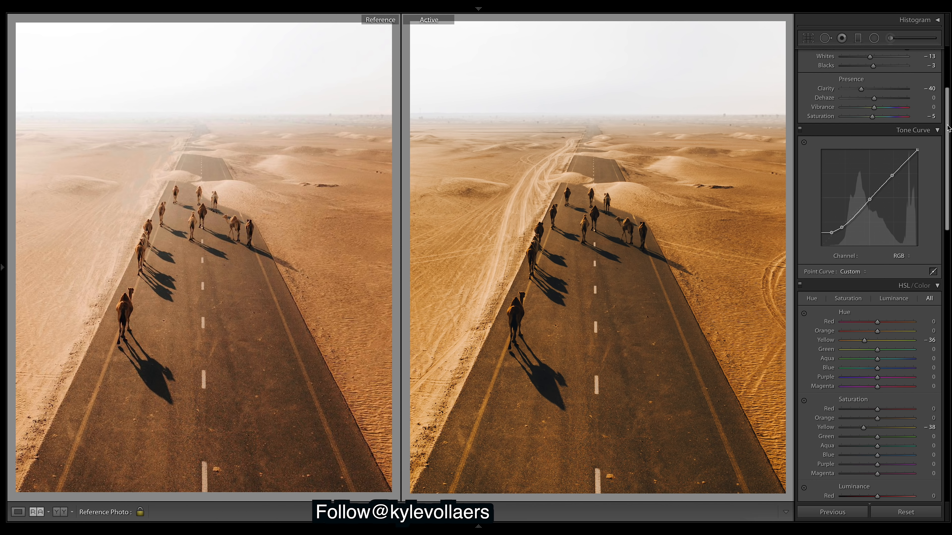
{"action": "left_click", "coordinate": [800, 284]}
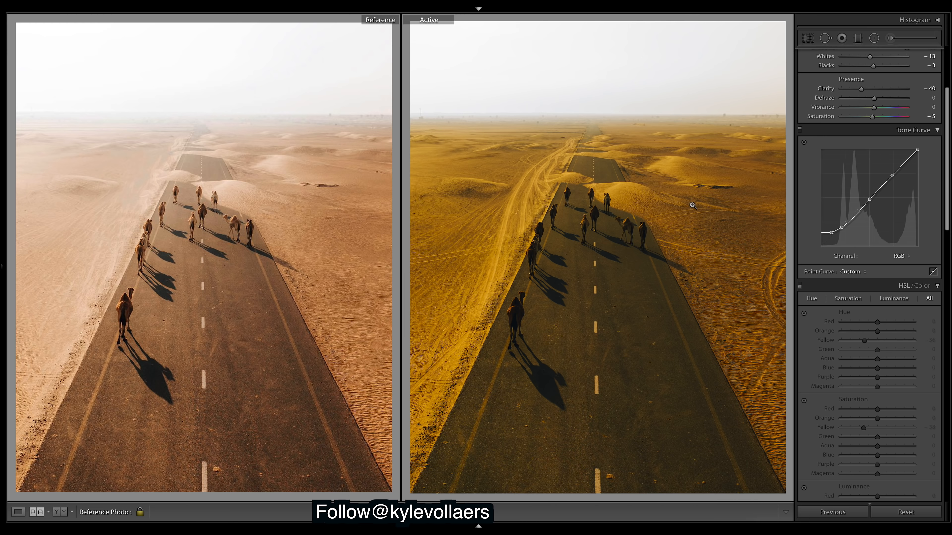
{"action": "left_click", "coordinate": [800, 130]}
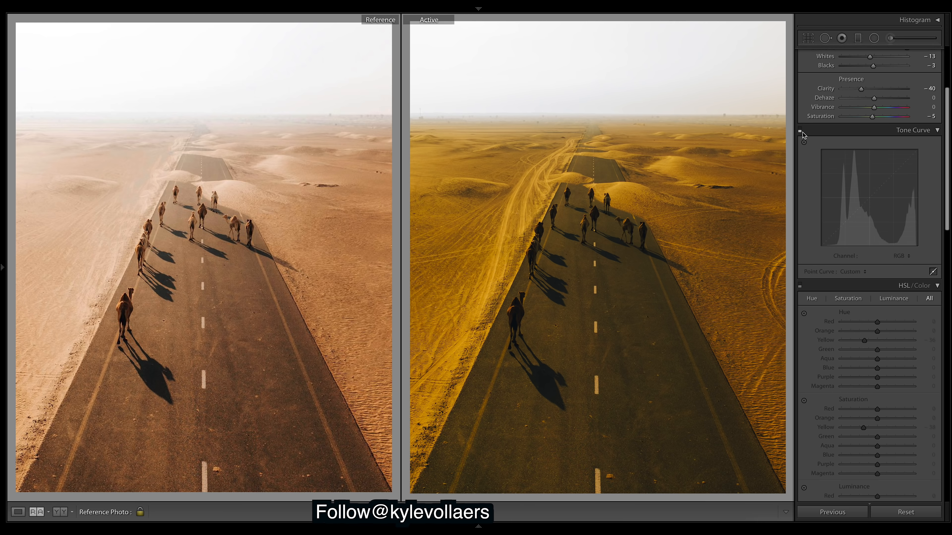
{"action": "left_click", "coordinate": [800, 129]}
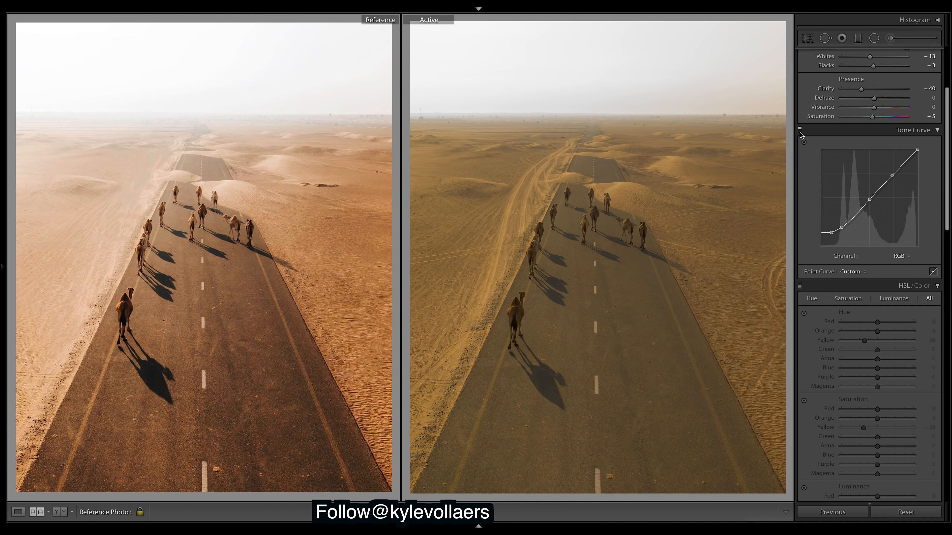
{"action": "left_click", "coordinate": [800, 132]}
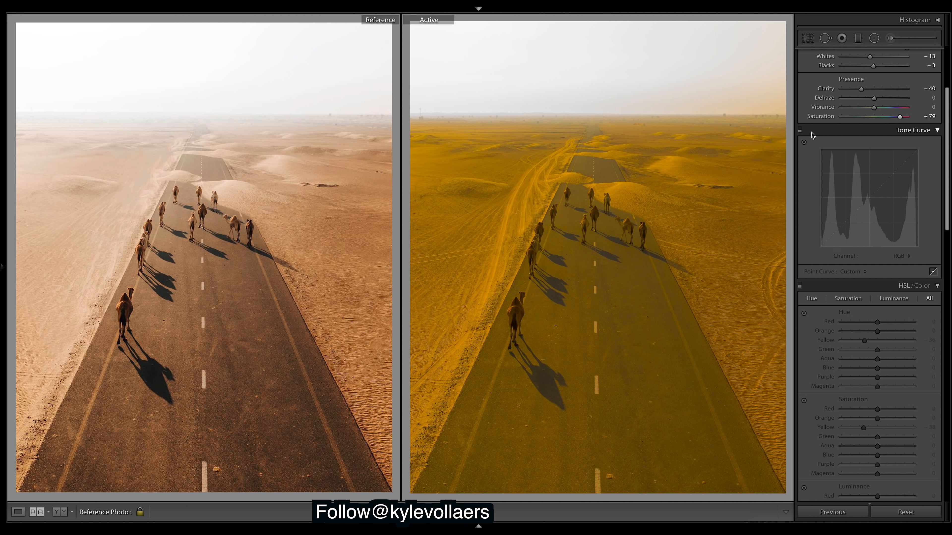
{"action": "double_click", "coordinate": [902, 117]}
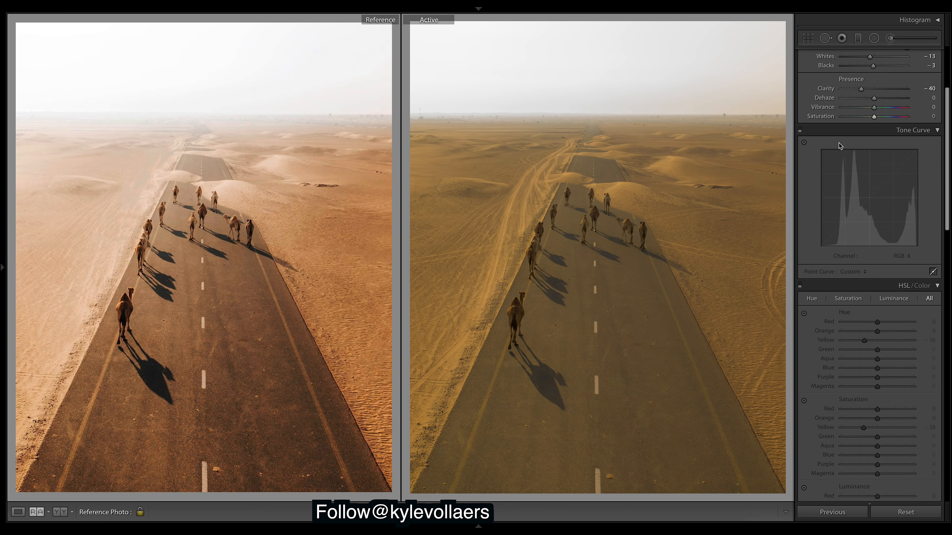
{"action": "left_click", "coordinate": [800, 130]}
Try lowering the highlight point of the Blue channel's tone curve and undo the change
{"action": "left_click", "coordinate": [900, 255]}
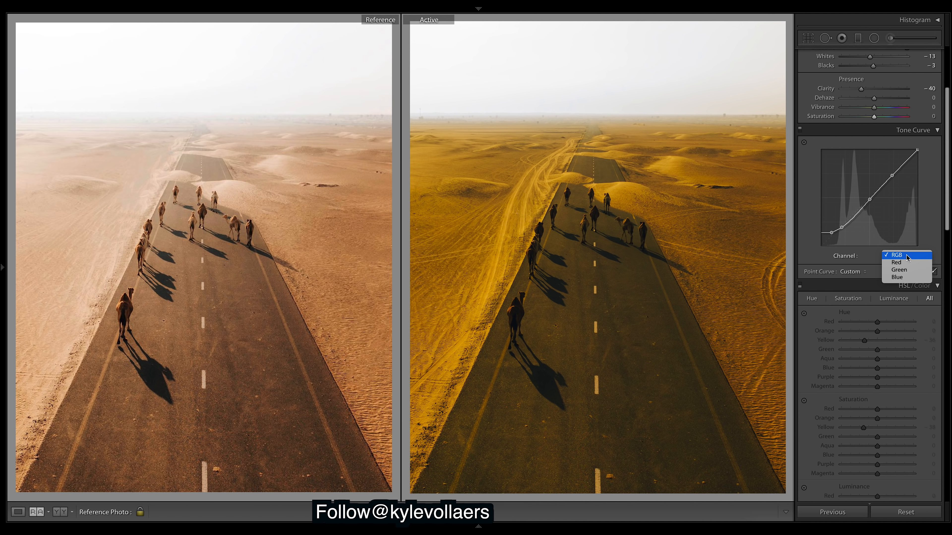
{"action": "left_click", "coordinate": [905, 278]}
{"action": "left_click_drag", "start_coordinate": [890, 169], "coordinate": [894, 179]}
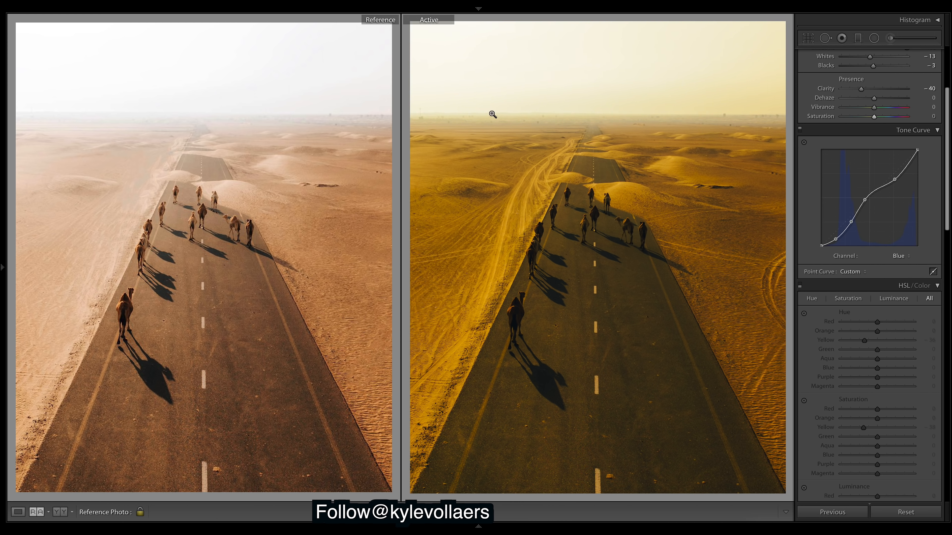
{"action": "key", "text": "ctrl+z"}
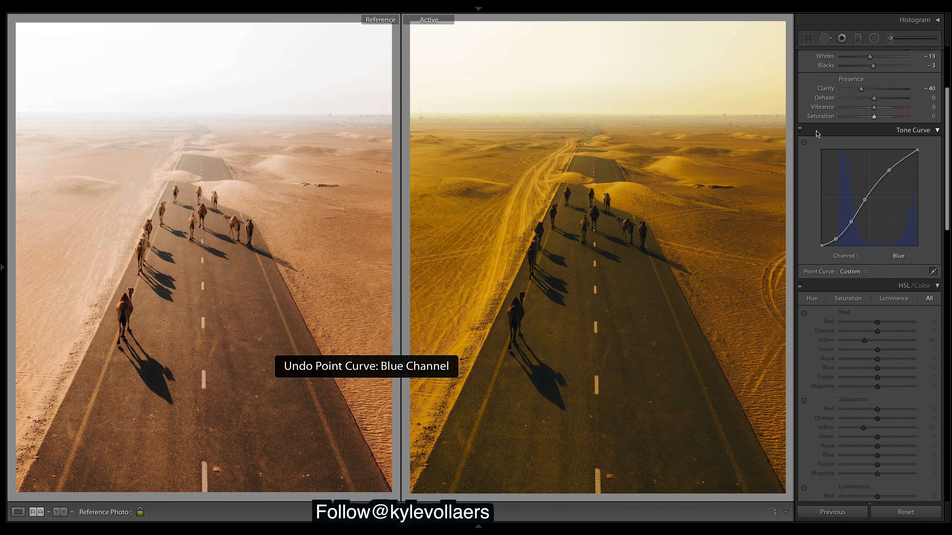
{"action": "left_click", "coordinate": [799, 130]}
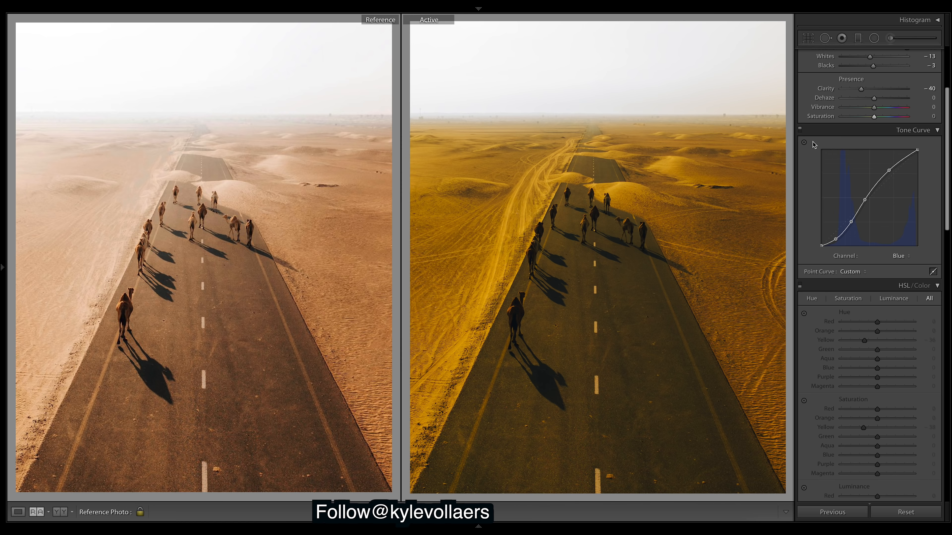
Re-enable HSL, try removing the lifted black point and raising the highlight point on the RGB curve, and undo both tests
{"action": "left_click", "coordinate": [908, 257]}
{"action": "left_click", "coordinate": [905, 233]}
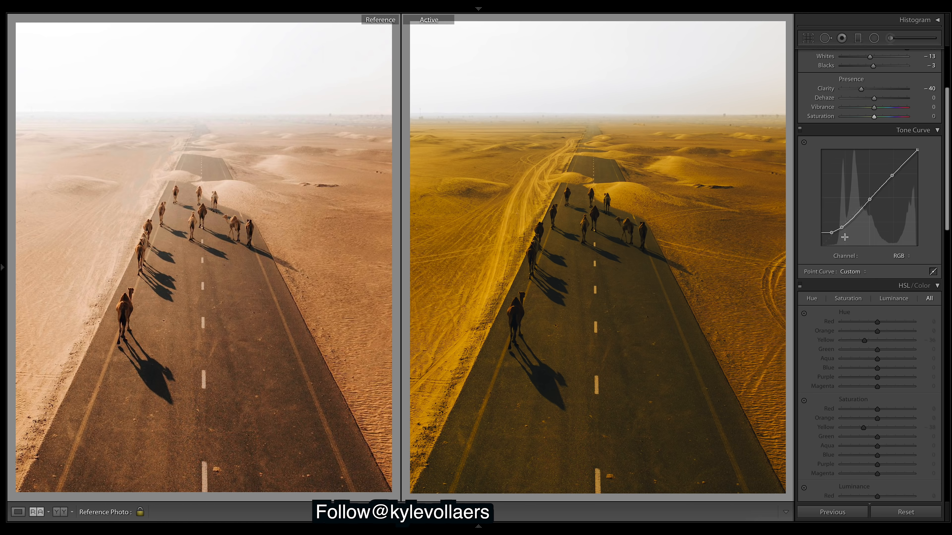
{"action": "left_click", "coordinate": [799, 286]}
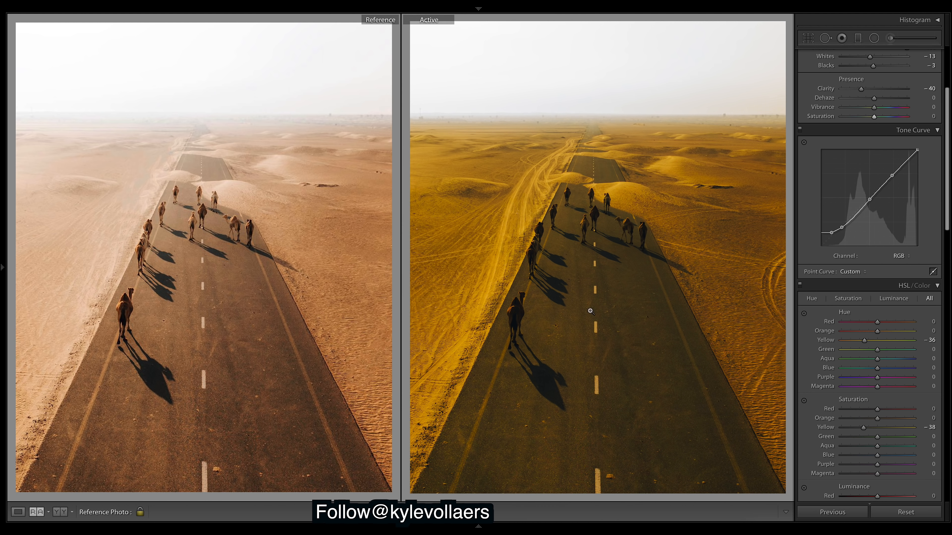
{"action": "left_click_drag", "start_coordinate": [832, 233], "coordinate": [816, 255]}
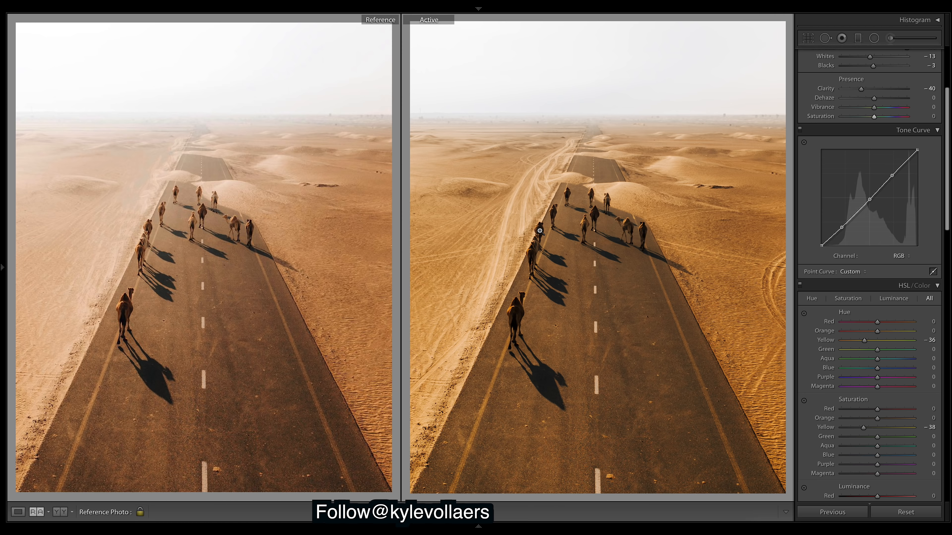
{"action": "key", "text": "ctrl+z"}
{"action": "left_click_drag", "start_coordinate": [885, 183], "coordinate": [886, 171]}
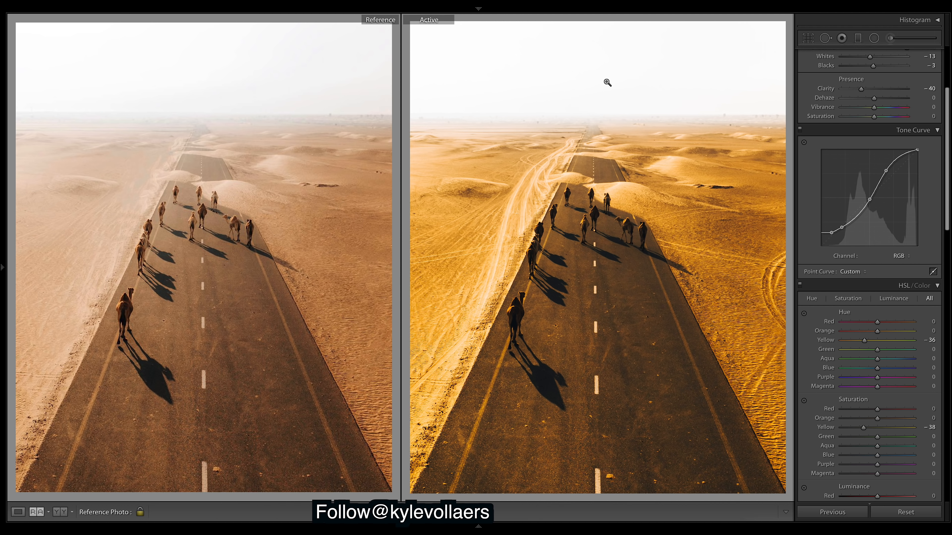
{"action": "key", "text": "ctrl+z"}
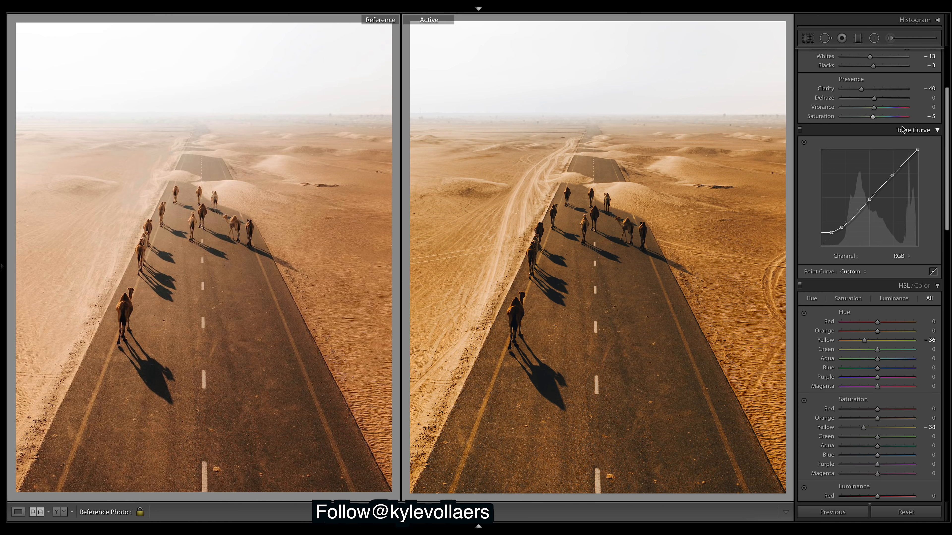
Set the Orange hue to -17 and compare the photo with the HSL adjustments off and on
{"action": "left_click_drag", "start_coordinate": [944, 159], "coordinate": [945, 214]}
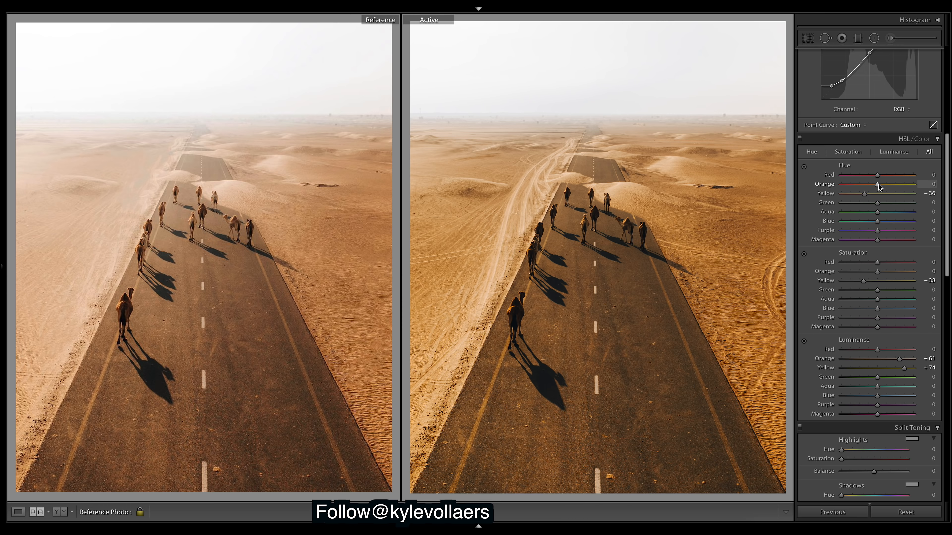
{"action": "mouse_move", "coordinate": [878, 187]}
{"action": "left_mouse_down"}
{"action": "mouse_move", "coordinate": [888, 189]}
{"action": "mouse_move", "coordinate": [872, 192]}
{"action": "left_mouse_up"}
{"action": "left_click", "coordinate": [799, 138]}
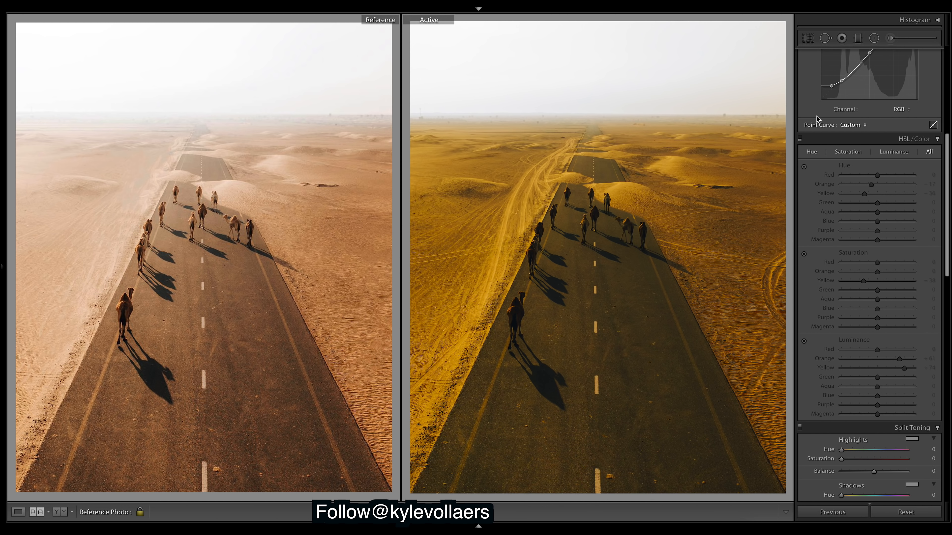
{"action": "left_click", "coordinate": [800, 139]}
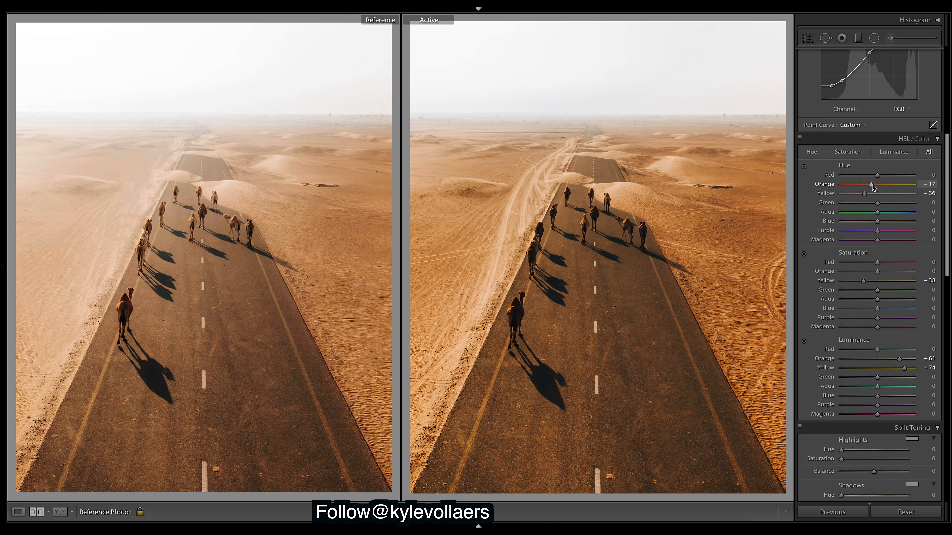
Test Orange hue at +5 and Yellow hue at +16, undo the Yellow shift, and set the Orange hue to -18
{"action": "left_click_drag", "start_coordinate": [872, 185], "coordinate": [868, 187]}
{"action": "left_click_drag", "start_coordinate": [868, 187], "coordinate": [884, 207]}
{"action": "key", "text": "ctrl+z"}
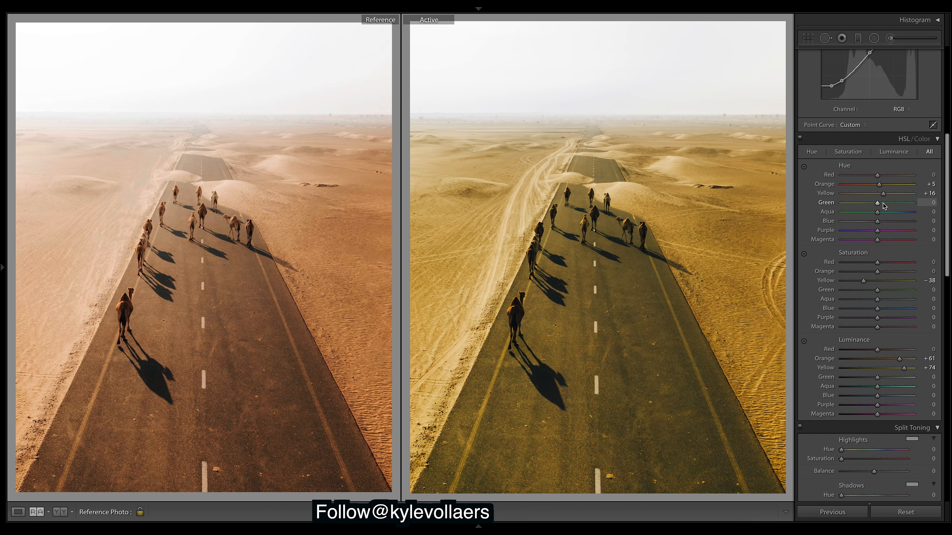
{"action": "left_click_drag", "start_coordinate": [882, 185], "coordinate": [873, 187]}
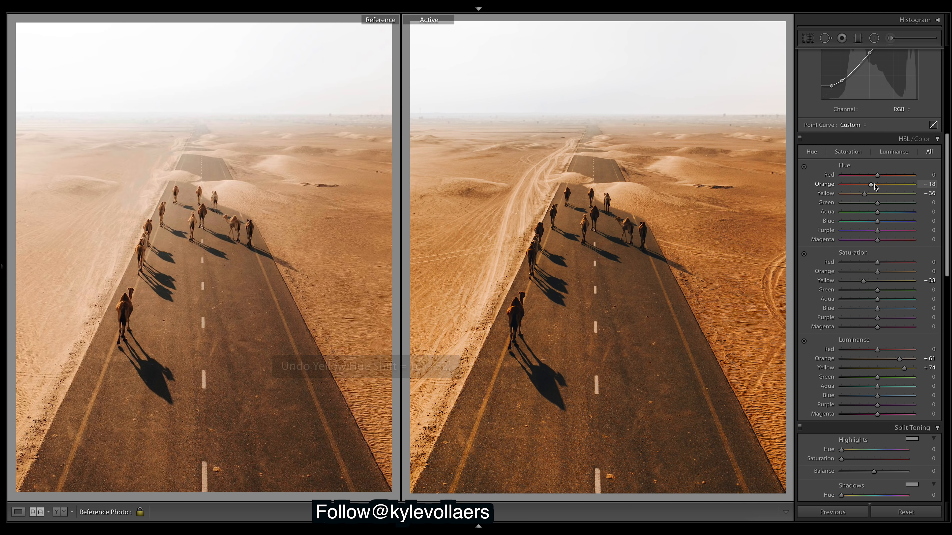
{"action": "left_click_drag", "start_coordinate": [874, 187], "coordinate": [873, 187]}
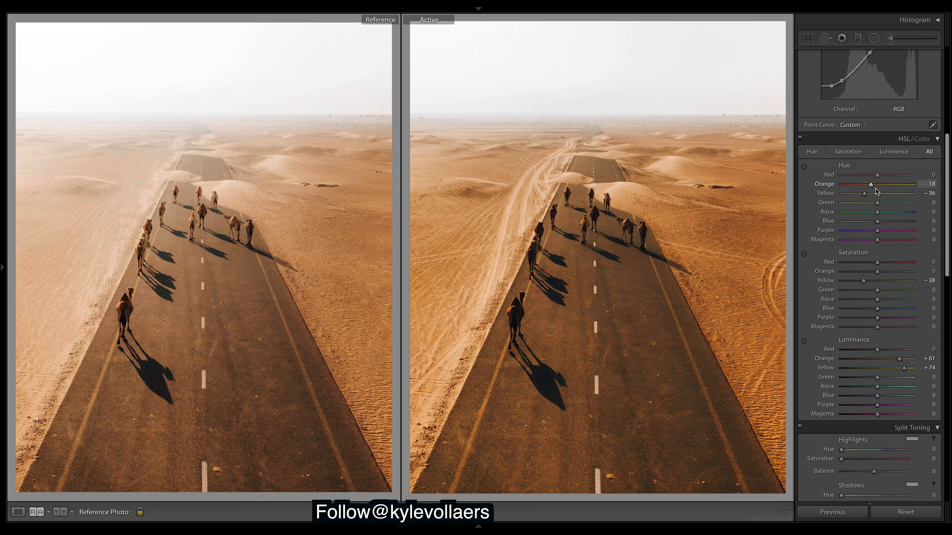
In HSL, set the Yellow hue to -40, the Orange saturation to -18 and the Red hue to +4
{"action": "left_click", "coordinate": [863, 196]}
{"action": "mouse_move", "coordinate": [864, 197]}
{"action": "left_mouse_down"}
{"action": "mouse_move", "coordinate": [880, 199]}
{"action": "mouse_move", "coordinate": [845, 200]}
{"action": "mouse_move", "coordinate": [884, 203]}
{"action": "mouse_move", "coordinate": [868, 203]}
{"action": "left_mouse_up"}
{"action": "mouse_move", "coordinate": [877, 271]}
{"action": "left_mouse_down"}
{"action": "mouse_move", "coordinate": [888, 272]}
{"action": "mouse_move", "coordinate": [867, 274]}
{"action": "left_mouse_up"}
{"action": "mouse_move", "coordinate": [878, 263]}
{"action": "left_mouse_down"}
{"action": "mouse_move", "coordinate": [738, 272]}
{"action": "mouse_move", "coordinate": [691, 288]}
{"action": "mouse_move", "coordinate": [879, 265]}
{"action": "left_mouse_up"}
{"action": "mouse_move", "coordinate": [879, 176]}
{"action": "left_mouse_down"}
{"action": "mouse_move", "coordinate": [843, 175]}
{"action": "mouse_move", "coordinate": [880, 176]}
{"action": "left_mouse_up"}
Set the HSL luminance to +22 for Red, +90 for Orange and +50 for Yellow
{"action": "mouse_move", "coordinate": [877, 349]}
{"action": "left_mouse_down"}
{"action": "mouse_move", "coordinate": [913, 349]}
{"action": "mouse_move", "coordinate": [884, 349]}
{"action": "left_mouse_up"}
{"action": "left_click_drag", "start_coordinate": [901, 361], "coordinate": [911, 363]}
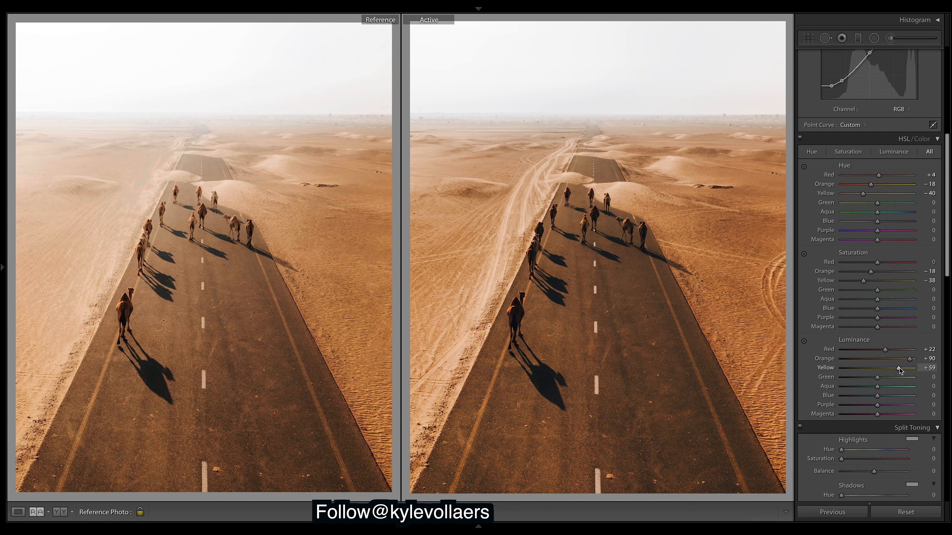
{"action": "left_click_drag", "start_coordinate": [899, 368], "coordinate": [897, 368]}
Look over the Split Toning, Detail and Lens Corrections settings and set the photo's overall Exposure to -1.70
{"action": "scroll", "coordinate": [869, 276], "scroll_direction": "down", "scroll_amount": 10}
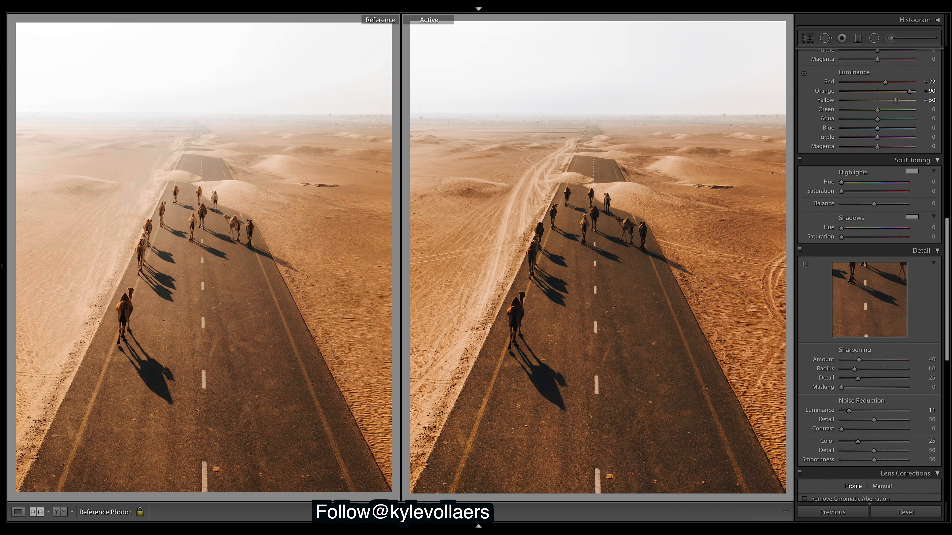
{"action": "scroll", "coordinate": [950, 355], "scroll_direction": "down", "scroll_amount": 6}
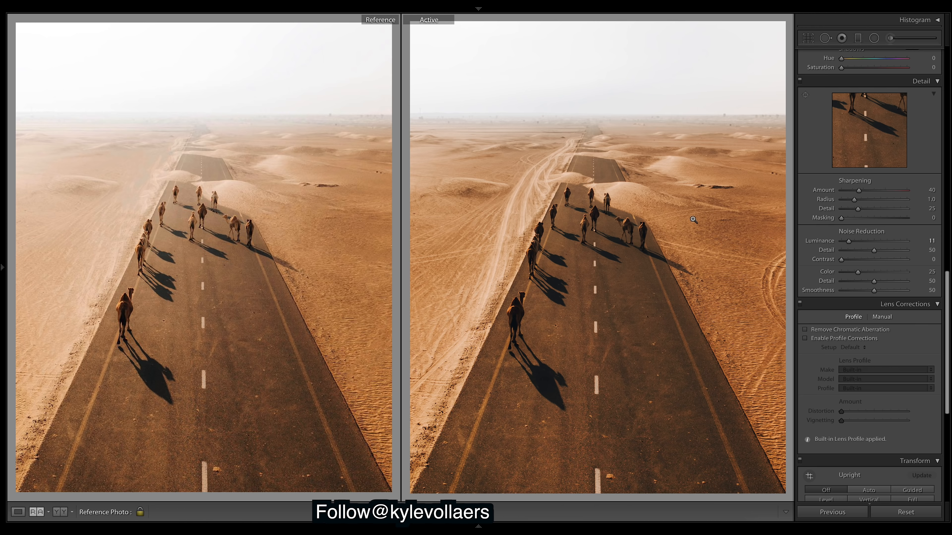
{"action": "left_click", "coordinate": [877, 191]}
{"action": "scroll", "coordinate": [859, 147], "scroll_direction": "up", "scroll_amount": 10}
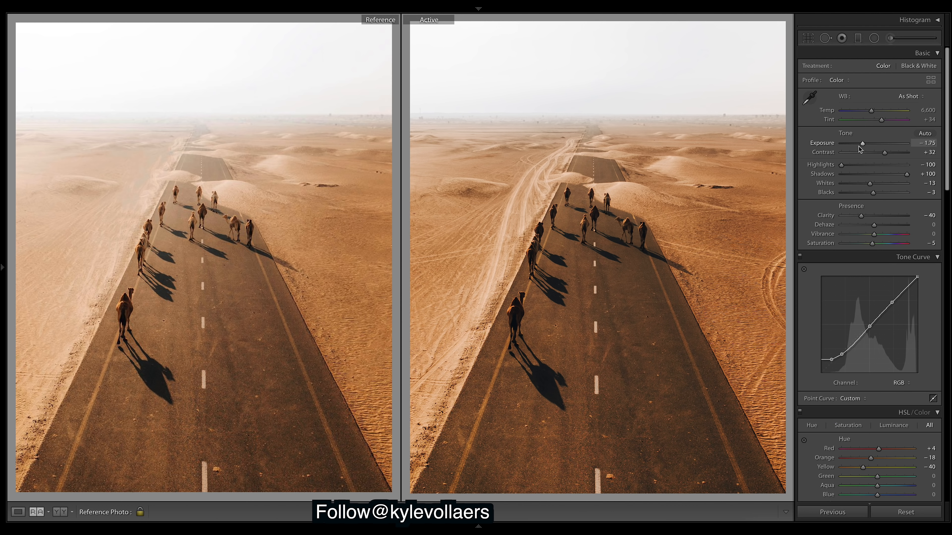
{"action": "left_click_drag", "start_coordinate": [863, 144], "coordinate": [862, 144]}
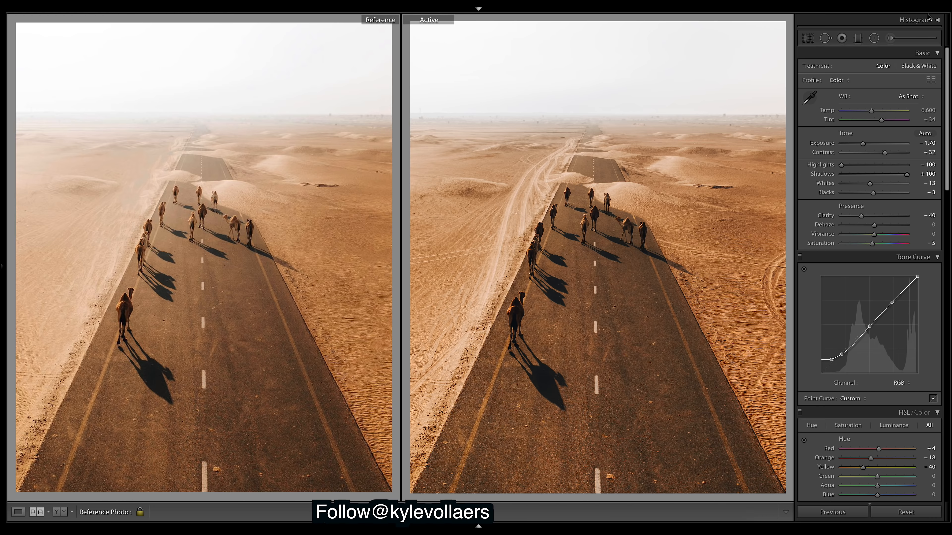
Edit the radial filter in the photo's hazy upper-left area and set its Exposure to 0.42
{"action": "left_click", "coordinate": [876, 40]}
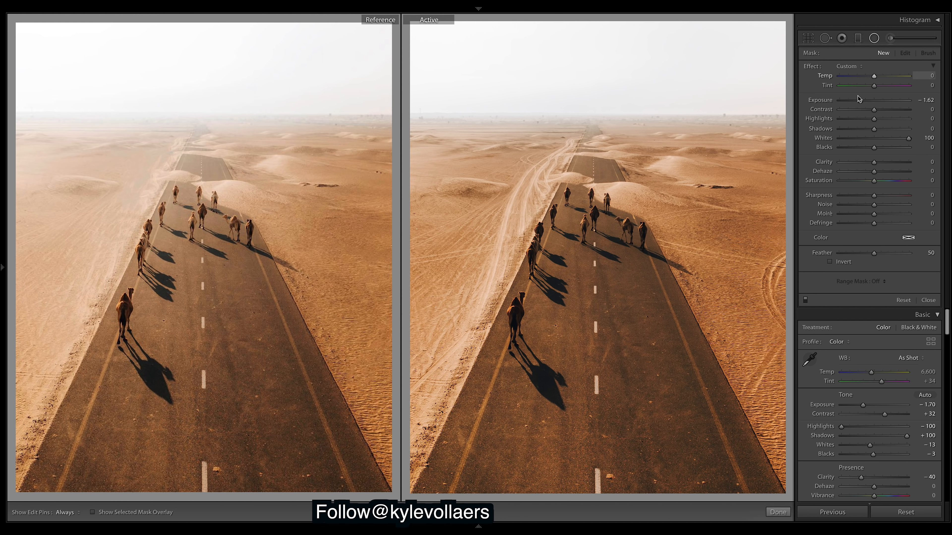
{"action": "mouse_move", "coordinate": [500, 16]}
{"action": "mouse_move", "coordinate": [479, 527]}
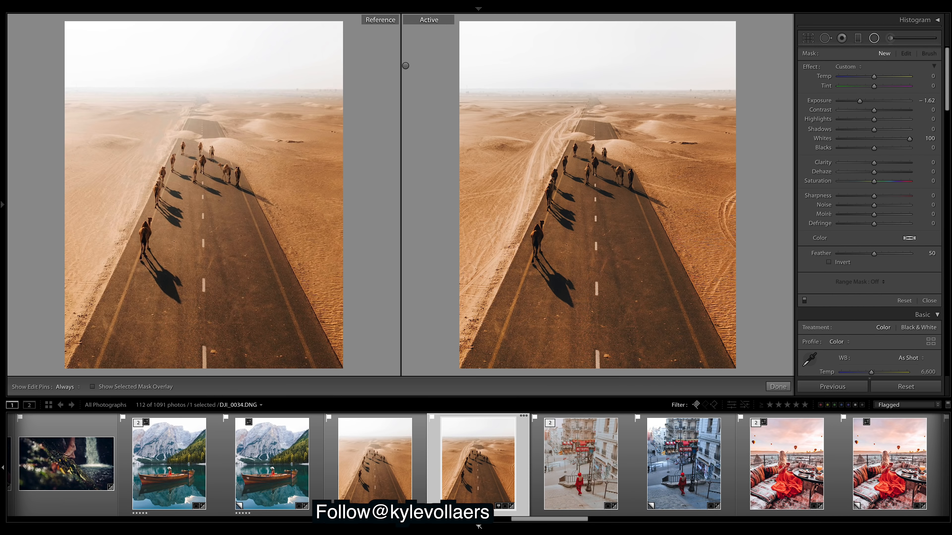
{"action": "left_click", "coordinate": [405, 66]}
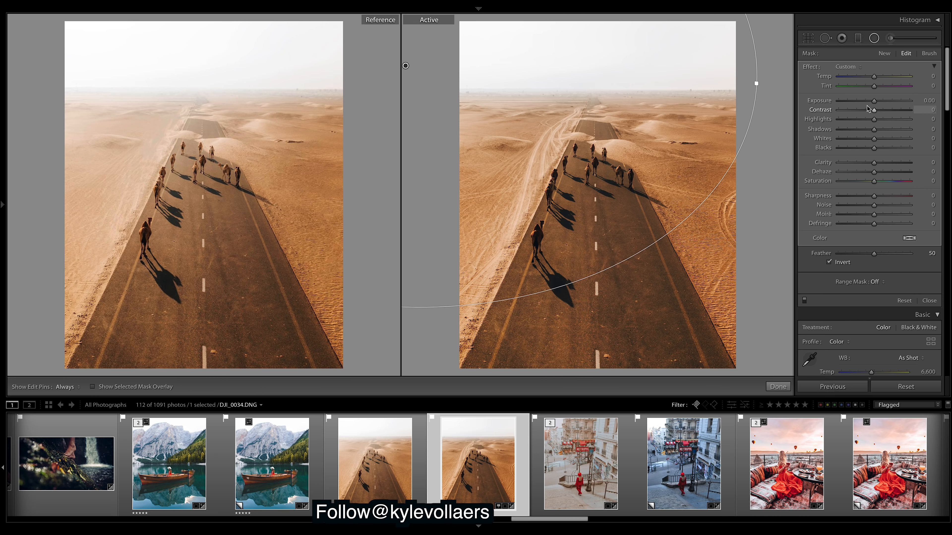
{"action": "left_click_drag", "start_coordinate": [874, 104], "coordinate": [878, 104]}
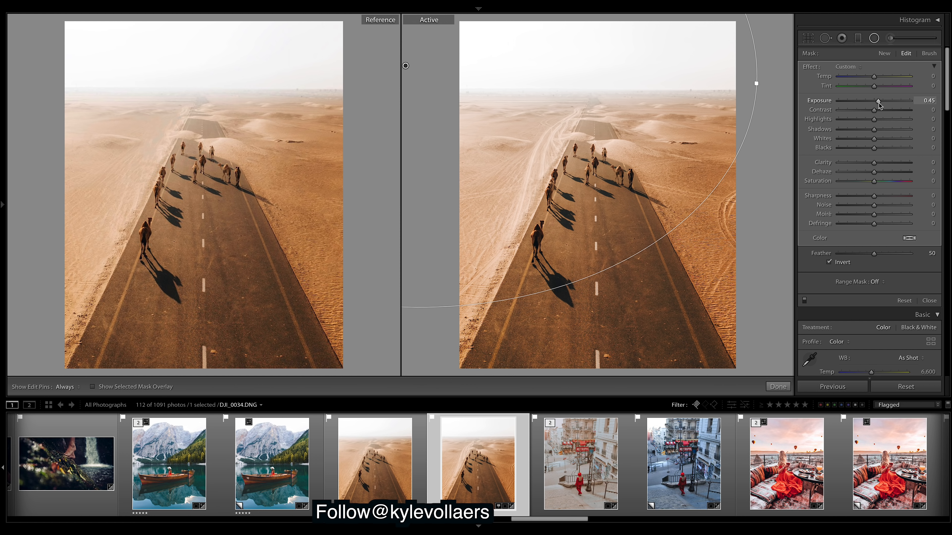
{"action": "left_click_drag", "start_coordinate": [879, 102], "coordinate": [879, 106]}
Set the radial filter's Clarity to -49 and Dehaze to -2, undo a test at Clarity 100, and finish the filter
{"action": "left_click", "coordinate": [857, 162]}
{"action": "left_click", "coordinate": [856, 163]}
{"action": "left_click_drag", "start_coordinate": [874, 172], "coordinate": [910, 163]}
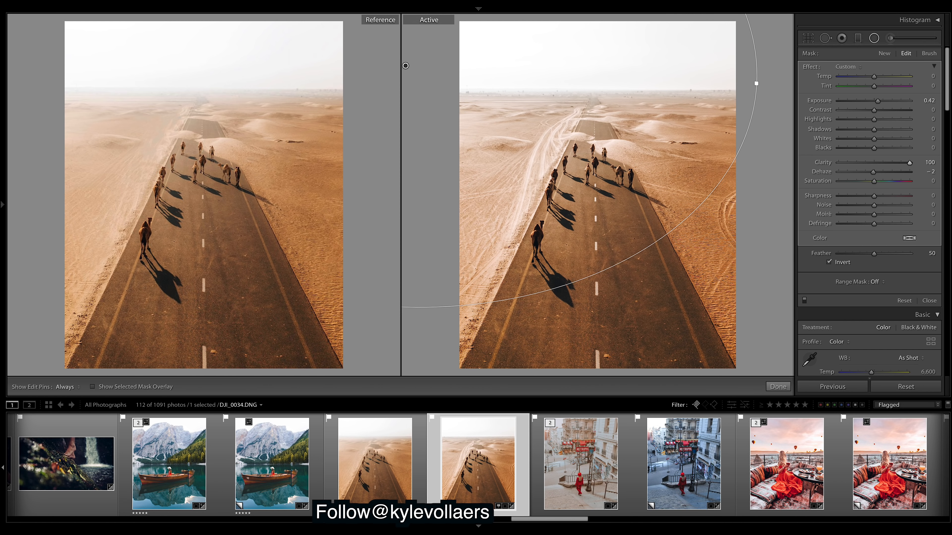
{"action": "key", "text": "ctrl+z"}
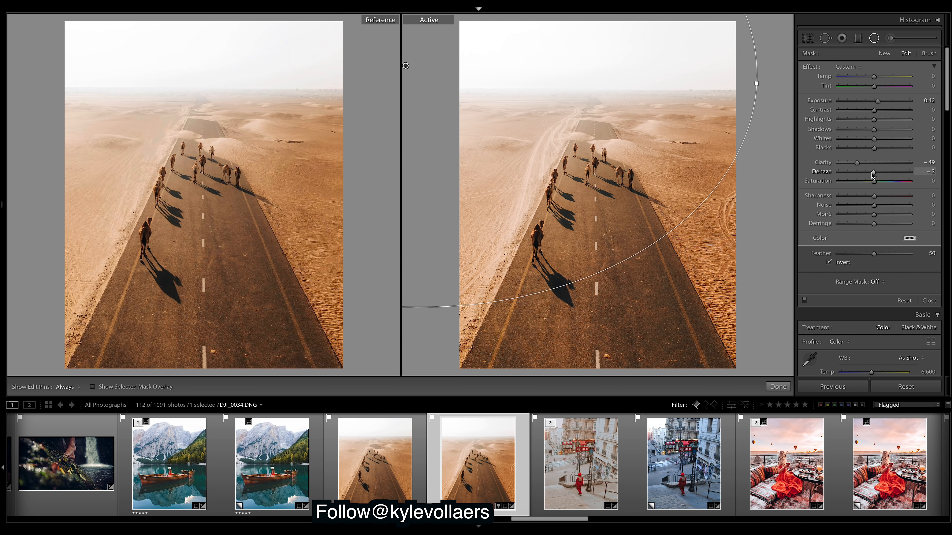
{"action": "key", "text": "ctrl+z"}
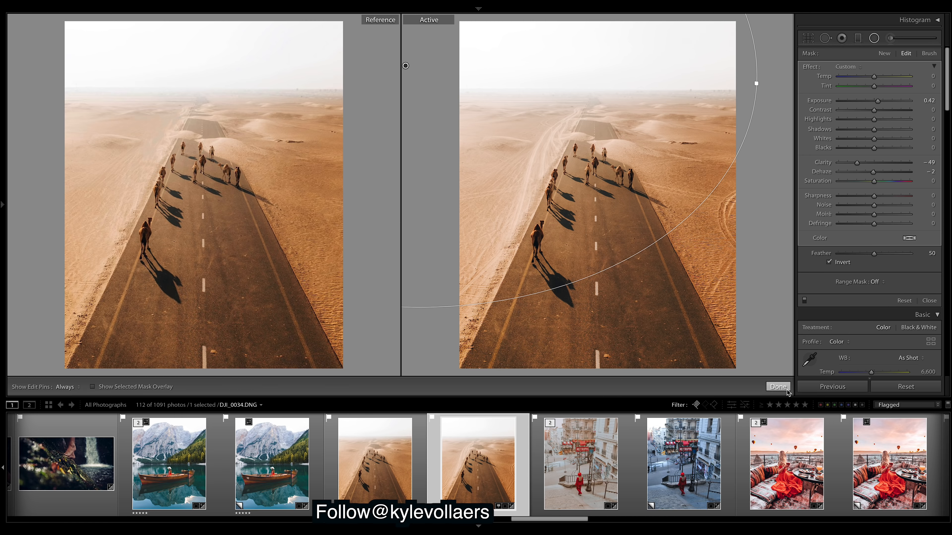
{"action": "left_click", "coordinate": [777, 386]}
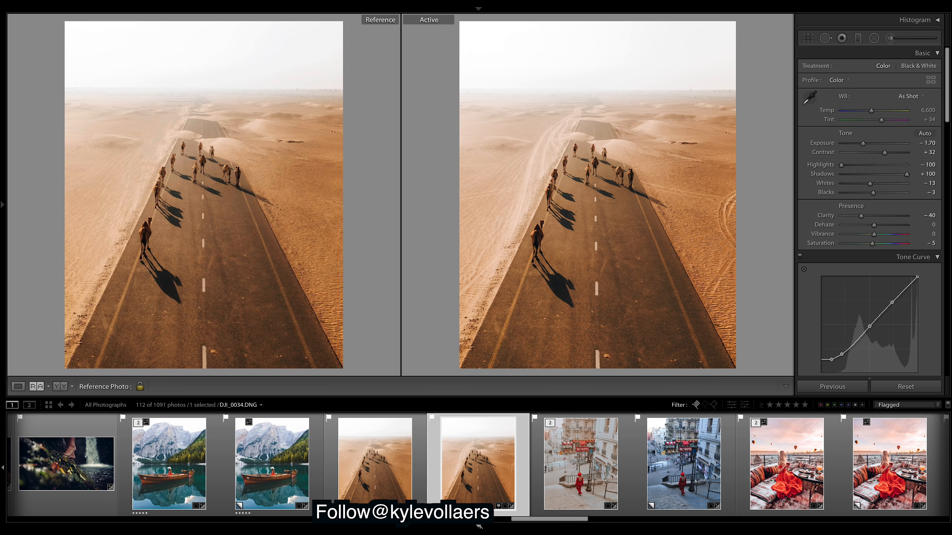
{"action": "left_click", "coordinate": [479, 527]}
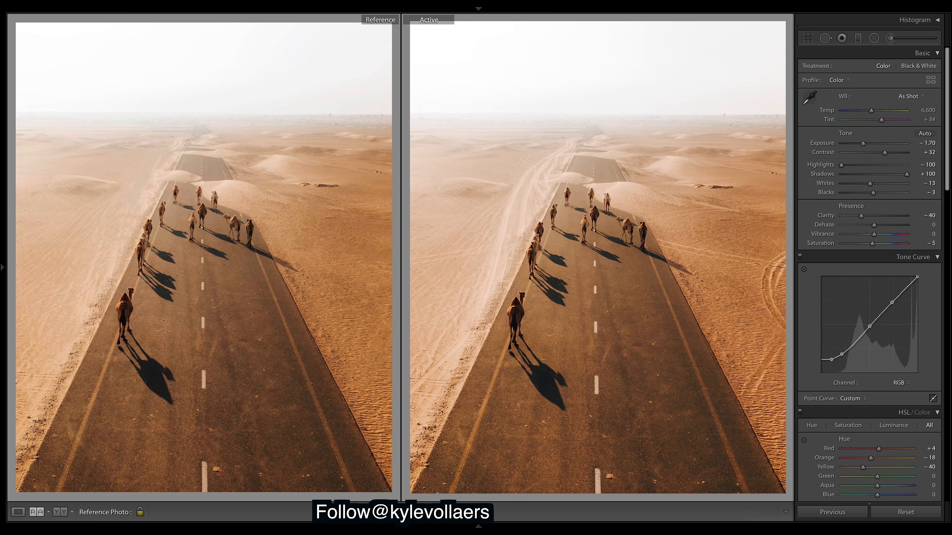
{"action": "key", "text": "super+shift+slash"}
{"action": "key", "text": "super+shift+/"}
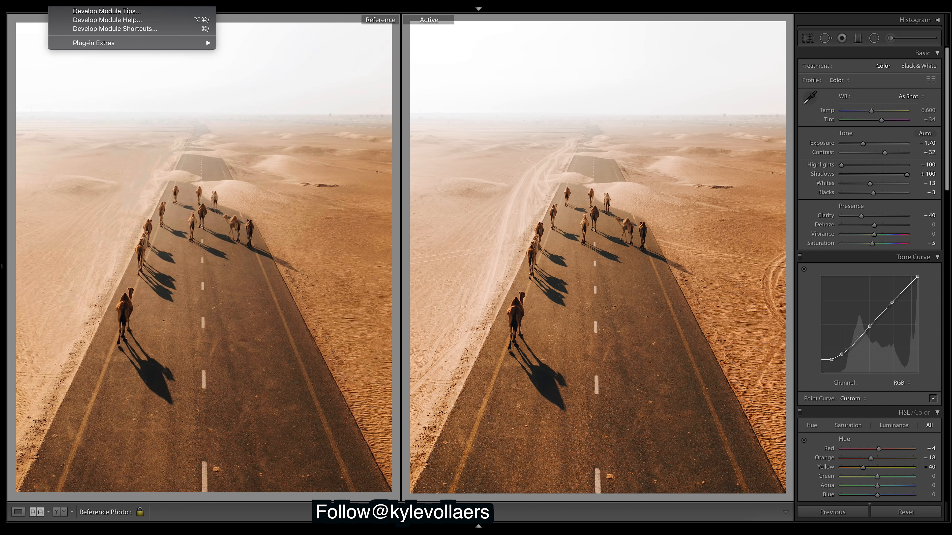
{"action": "type", "text": "photo"}
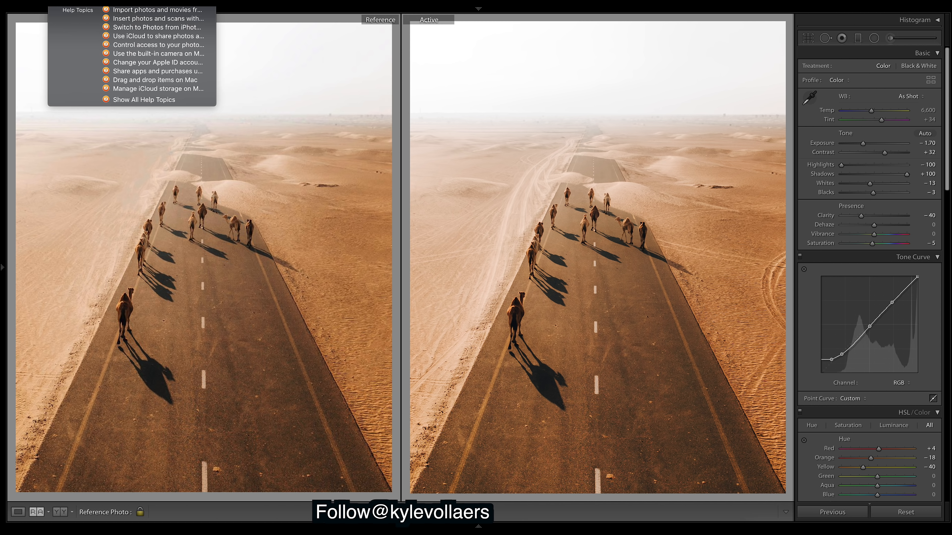
{"action": "key", "text": "Escape"}
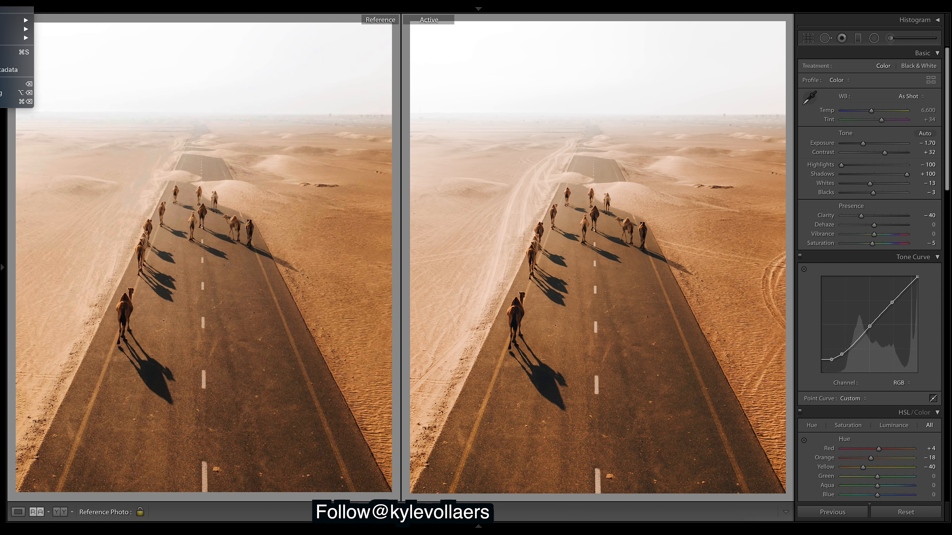
Open the active camel road photo in Photoshop and duplicate its Background layer
{"action": "key", "text": "super+e"}
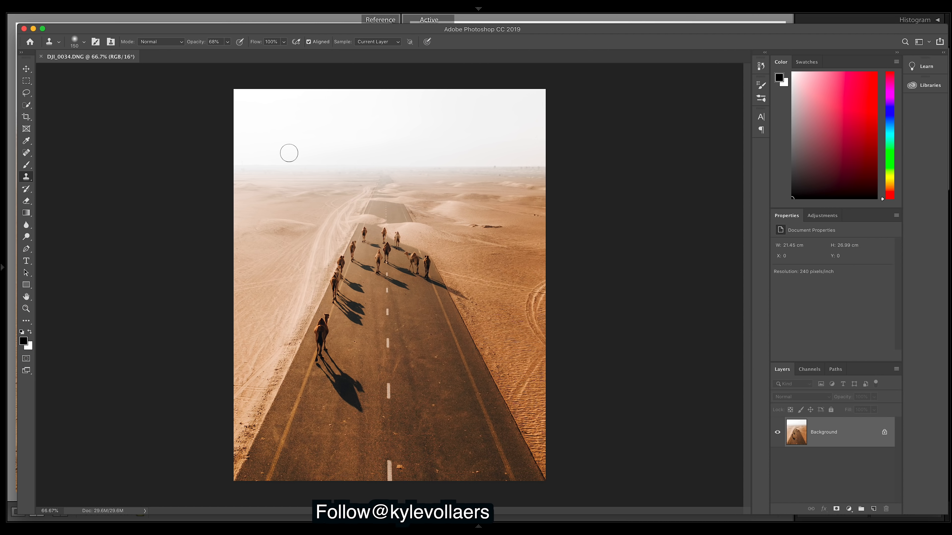
{"action": "left_click_drag", "start_coordinate": [801, 437], "coordinate": [873, 509]}
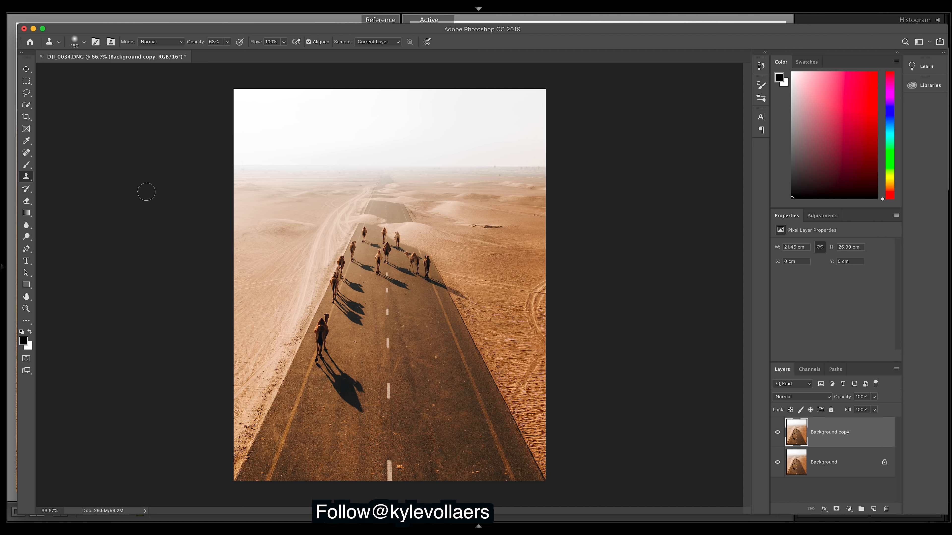
With the Clone Stamp tool, cover the lower tire tracks left of the road with clean sand on the duplicate layer
{"action": "right_click", "coordinate": [26, 176]}
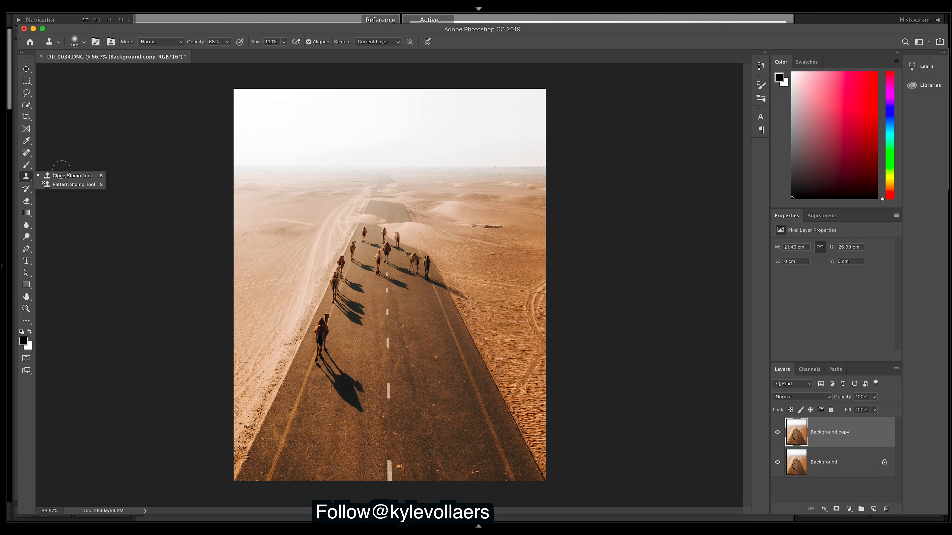
{"action": "left_click", "coordinate": [67, 180]}
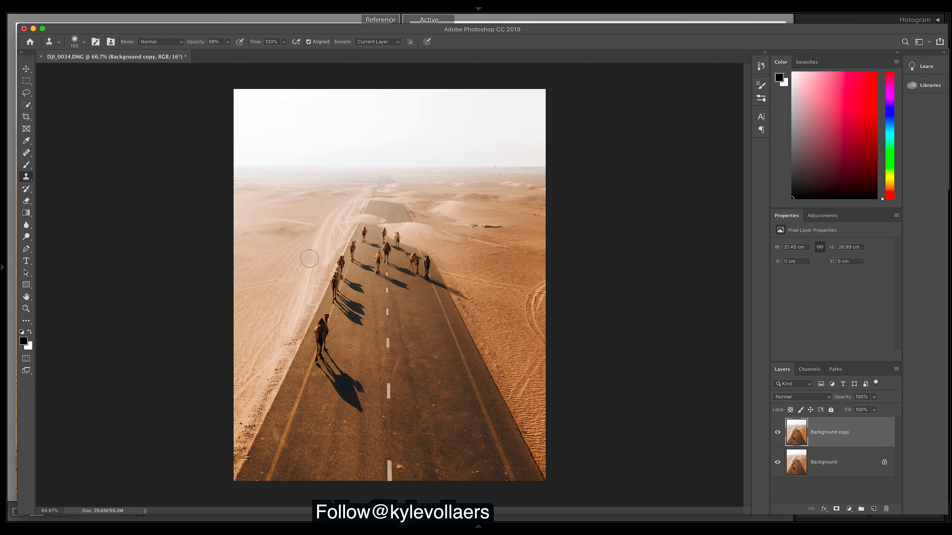
{"action": "left_click", "coordinate": [293, 269], "text": "alt"}
{"action": "left_click_drag", "start_coordinate": [304, 287], "coordinate": [309, 277]}
{"action": "left_click", "coordinate": [261, 303], "text": "alt"}
{"action": "mouse_move", "coordinate": [264, 285]}
{"action": "left_mouse_down"}
{"action": "mouse_move", "coordinate": [246, 288]}
{"action": "mouse_move", "coordinate": [269, 286]}
{"action": "left_mouse_up"}
{"action": "left_click", "coordinate": [239, 348], "text": "alt"}
{"action": "left_click_drag", "start_coordinate": [251, 348], "coordinate": [241, 367]}
Clone clean sand over the curved tire tracks and track lines to the right of the road
{"action": "left_click", "coordinate": [510, 274], "text": "alt"}
{"action": "left_click_drag", "start_coordinate": [445, 277], "coordinate": [454, 281]}
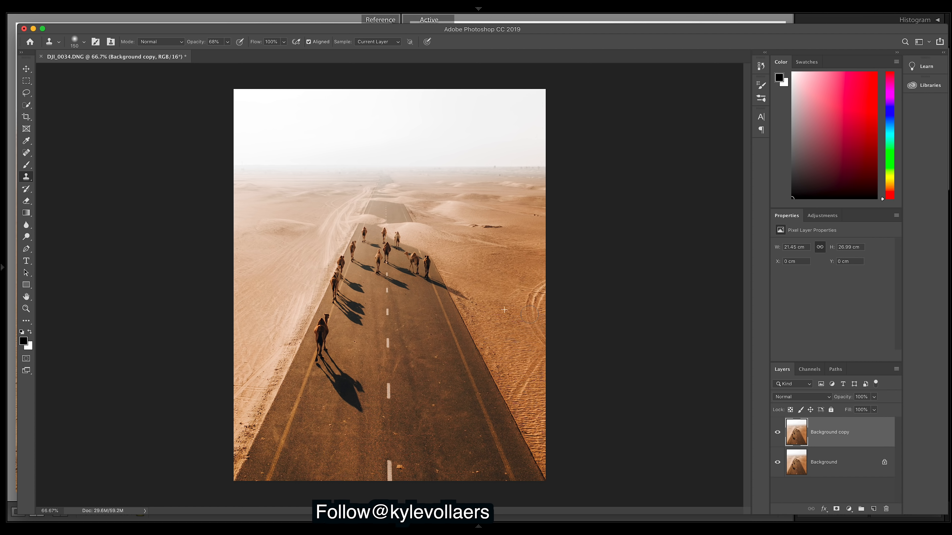
{"action": "left_click_drag", "start_coordinate": [529, 315], "coordinate": [535, 297]}
{"action": "left_click_drag", "start_coordinate": [534, 362], "coordinate": [518, 388]}
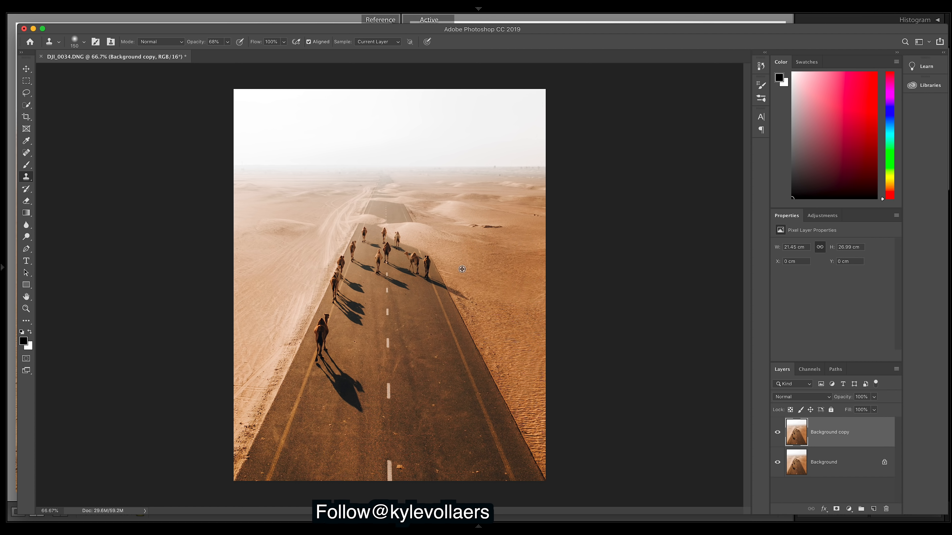
Clone clean sand over the remaining tracks along the upper left side of the road, from the horizon to the camels
{"action": "left_click", "coordinate": [341, 204], "text": "alt"}
{"action": "mouse_move", "coordinate": [352, 209]}
{"action": "left_mouse_down"}
{"action": "mouse_move", "coordinate": [320, 230]}
{"action": "mouse_move", "coordinate": [330, 255]}
{"action": "left_mouse_up"}
{"action": "left_click", "coordinate": [305, 258], "text": "alt"}
{"action": "left_click", "coordinate": [286, 296], "text": "alt"}
{"action": "left_click", "coordinate": [299, 300]}
{"action": "left_click", "coordinate": [259, 251], "text": "alt"}
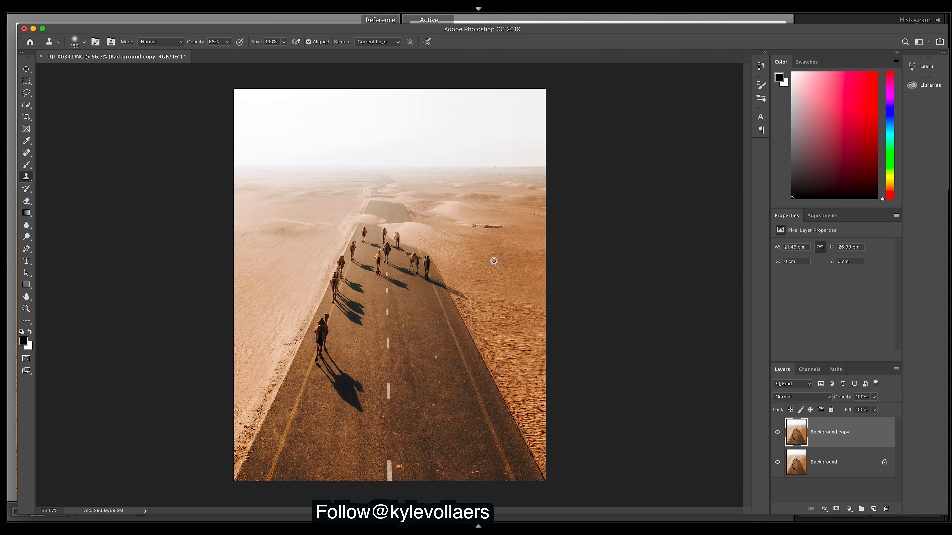
Reduce the Clone Stamp brush size and retouch the leftover marks in the sand left of the road
{"action": "key", "text": "bracketleft"}
{"action": "key", "text": "bracketleft"}
{"action": "key", "text": "bracketleft"}
{"action": "left_click", "coordinate": [273, 253], "text": "alt"}
{"action": "left_click", "coordinate": [274, 308], "text": "alt"}
{"action": "left_click_drag", "start_coordinate": [277, 316], "coordinate": [268, 344]}
Set the Clone Stamp to brush size 200 and 40% opacity, and blend the cloned sand left of the road
{"action": "key", "text": "bracketright"}
{"action": "key", "text": "bracketright"}
{"action": "key", "text": "bracketright"}
{"action": "key", "text": "bracketright"}
{"action": "key", "text": "bracketright"}
{"action": "left_click", "coordinate": [227, 42]}
{"action": "left_click_drag", "start_coordinate": [229, 53], "coordinate": [219, 57]}
{"action": "left_click", "coordinate": [273, 285]}
{"action": "left_click", "coordinate": [245, 270], "text": "alt"}
{"action": "left_click", "coordinate": [247, 283], "text": "alt"}
Save the retouched photo and switch back to Lightroom
{"action": "mouse_move", "coordinate": [599, 8]}
{"action": "key", "text": "super+s"}
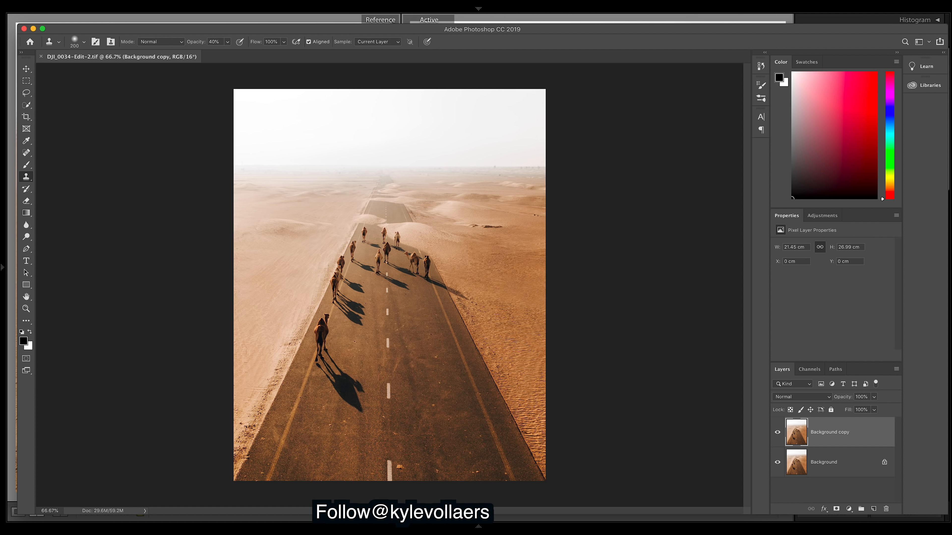
{"action": "key", "text": "super+Tab"}
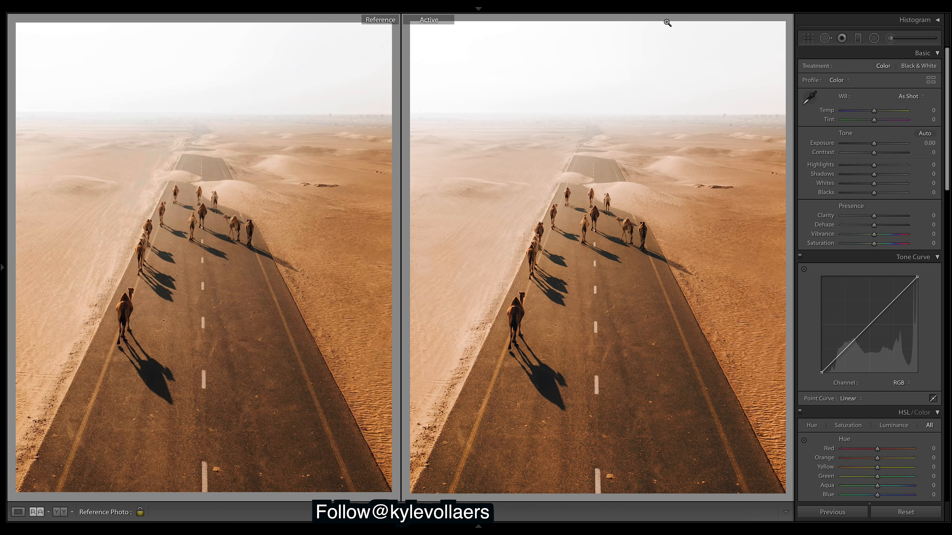
Compare the retouched DJI_0034-Edit-2.tif with the unretouched DJI_0034.DNG beside the reference photo
{"action": "left_click", "coordinate": [478, 526]}
{"action": "left_click", "coordinate": [585, 450]}
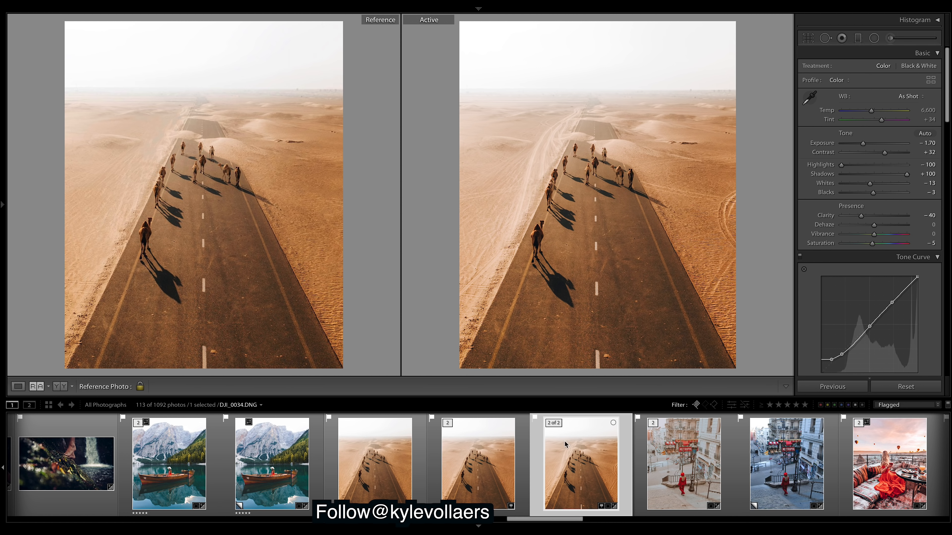
{"action": "left_click", "coordinate": [487, 463]}
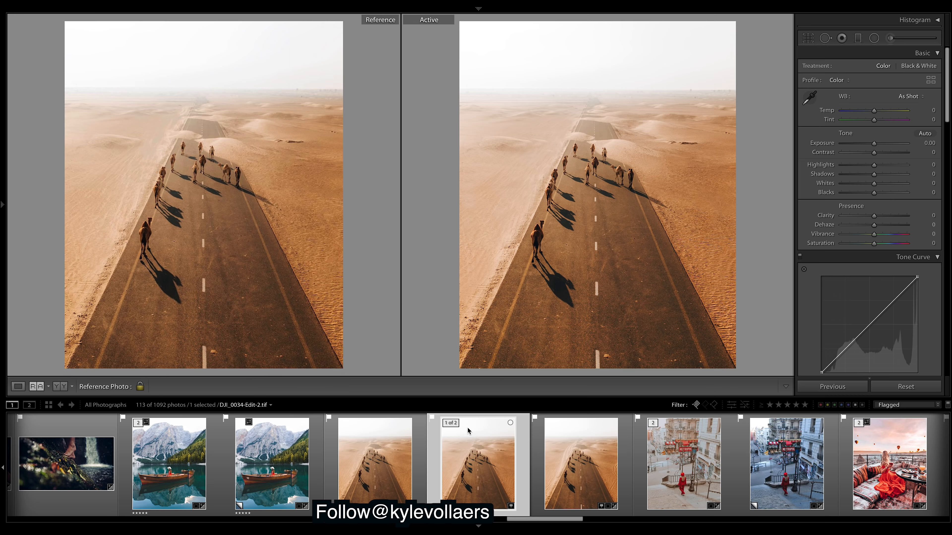
{"action": "key", "text": "F6"}
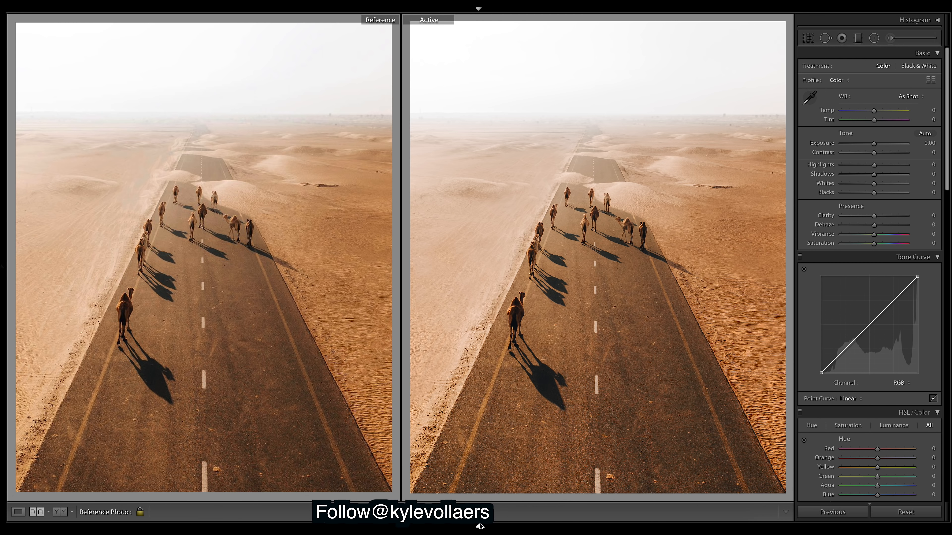
{"action": "left_click", "coordinate": [479, 527]}
{"action": "left_click", "coordinate": [580, 468]}
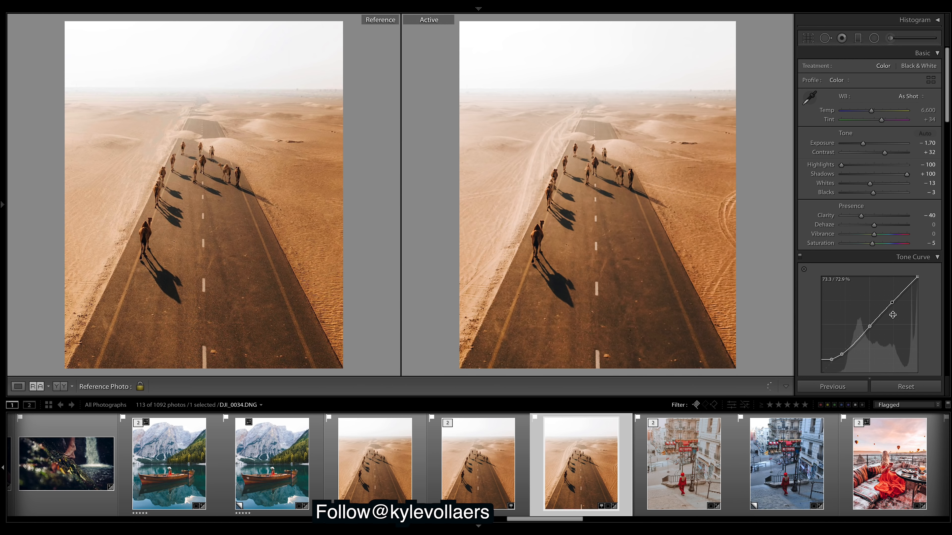